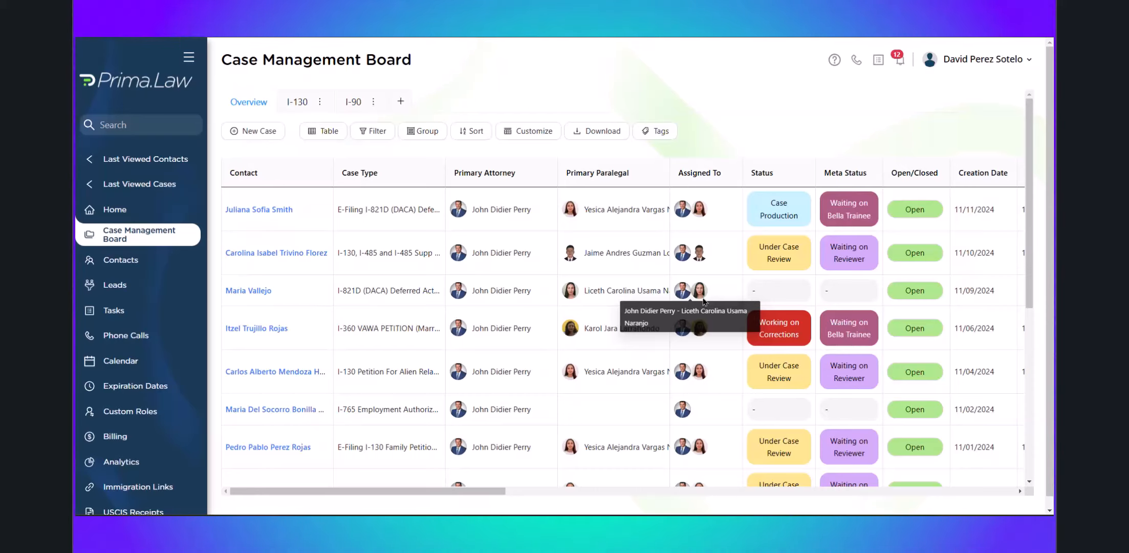
Look over the Contacts list, the Tasks list and the overview of the Case Management Board
left_click(121, 260)
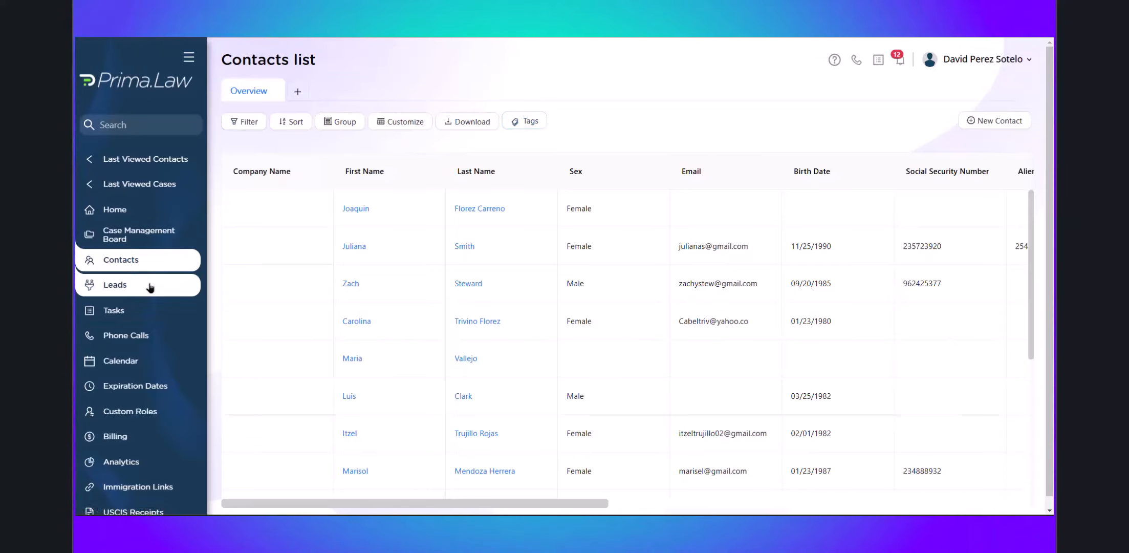
left_click(117, 310)
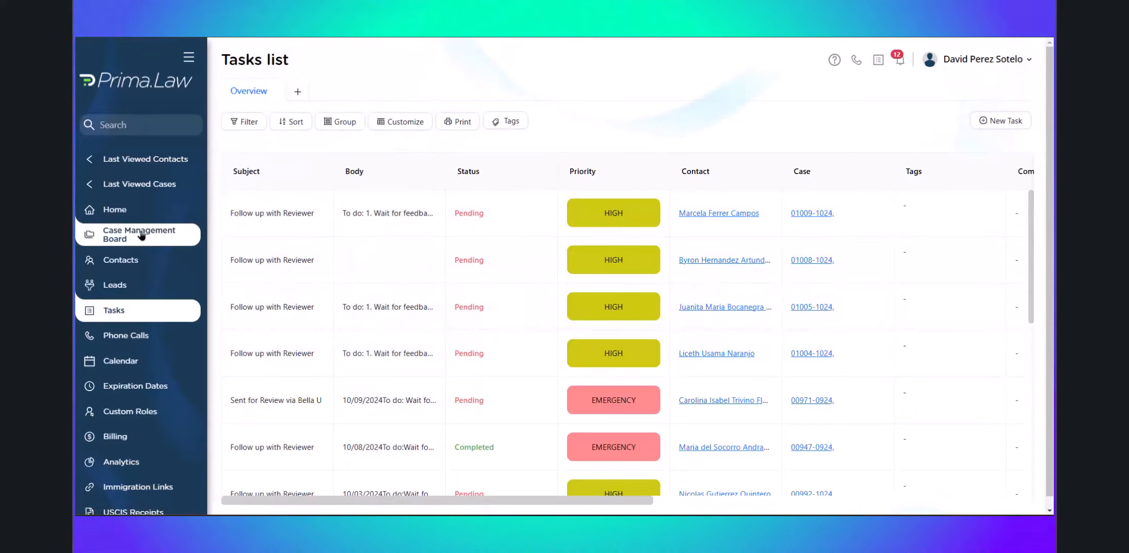
left_click(174, 246)
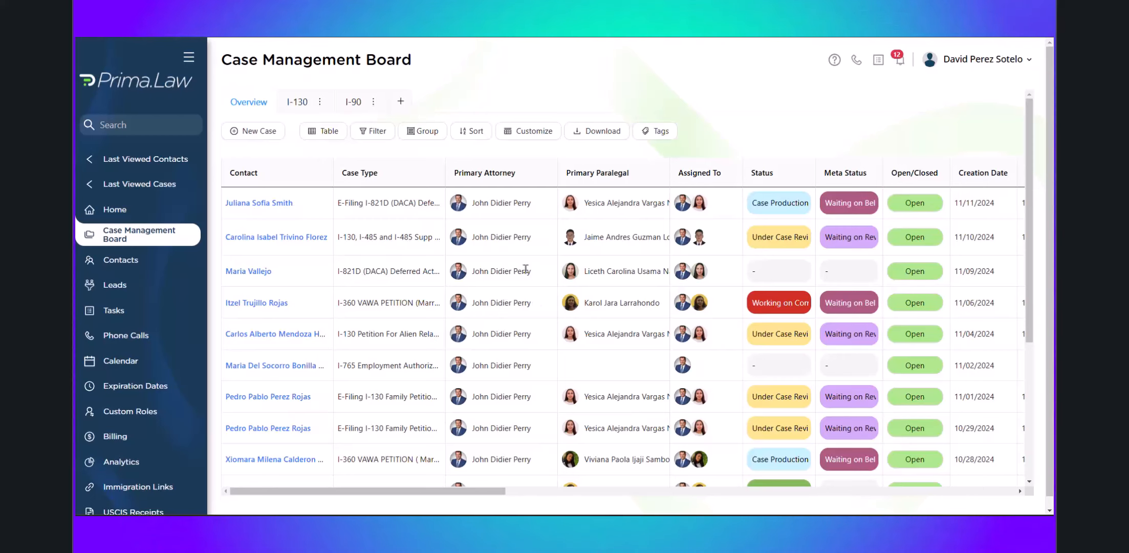
scroll(526, 268, "down", 5)
scroll(526, 268, "up", 5)
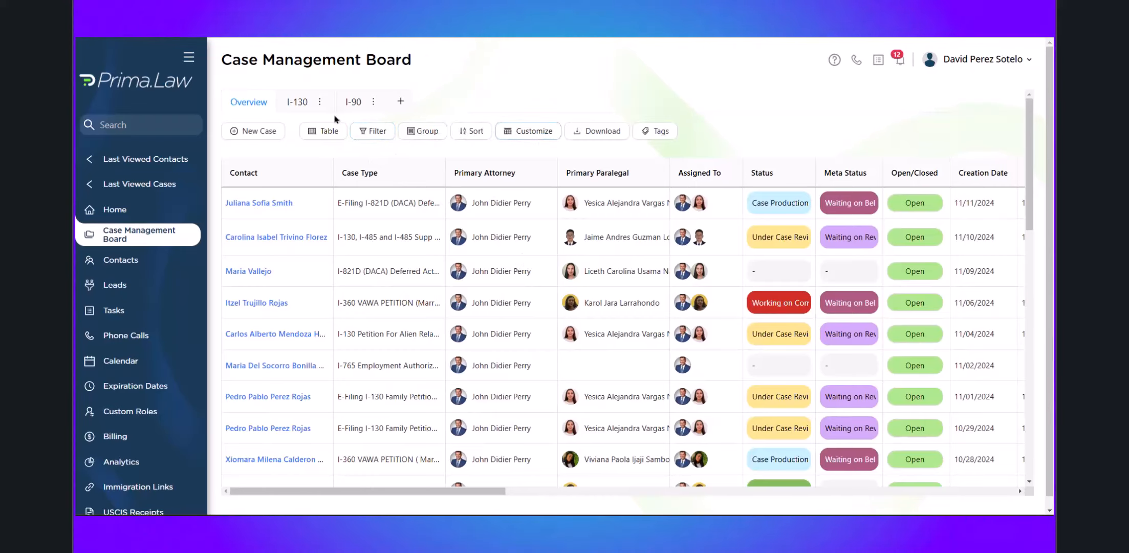
Examine the saved I-130 and I-90 views, expanding and collapsing the Emergency and High priority groups in I-130
left_click(296, 105)
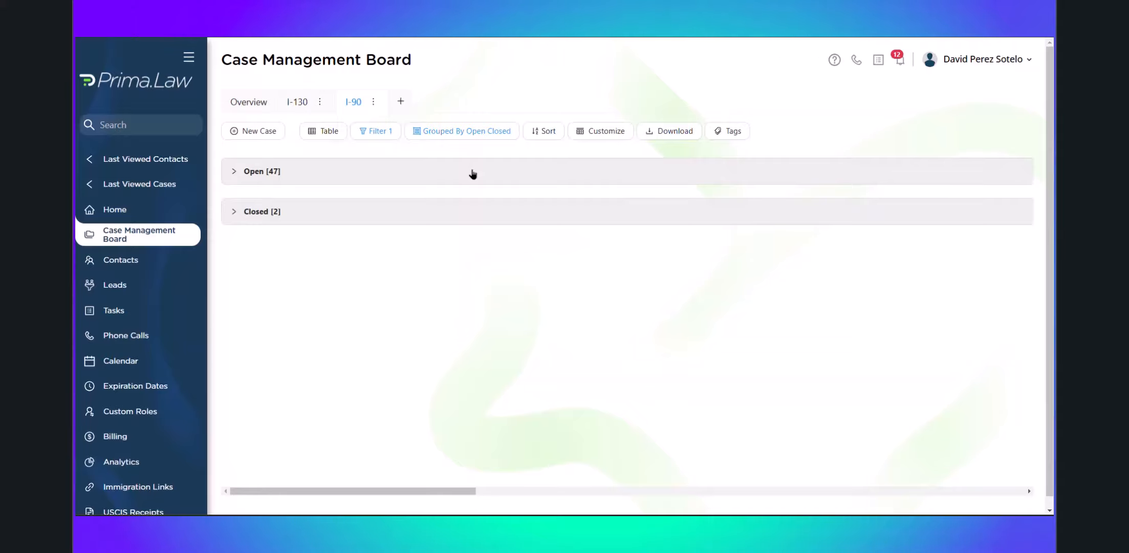
left_click(295, 104)
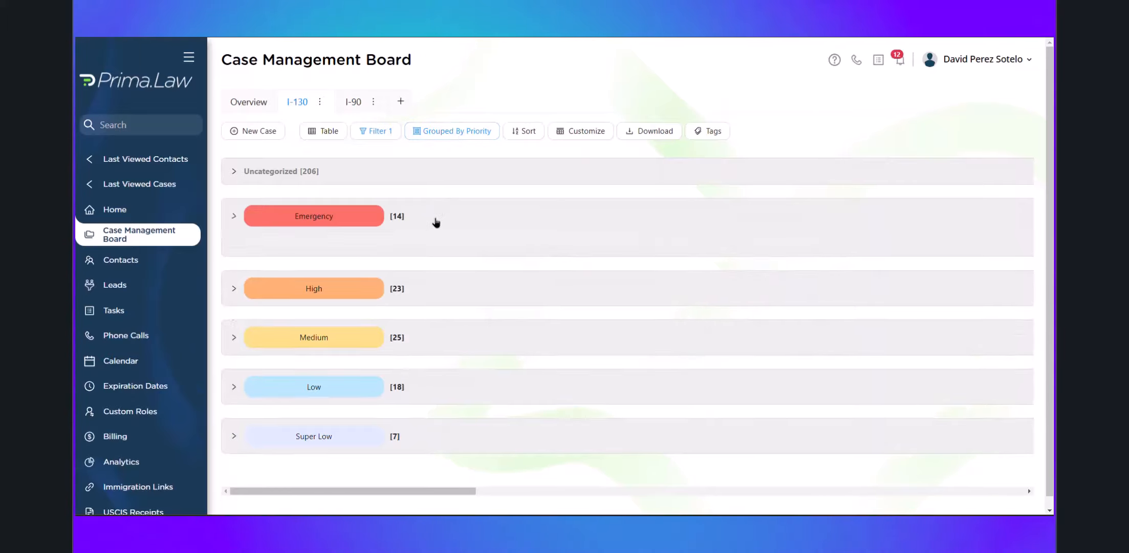
left_click(436, 222)
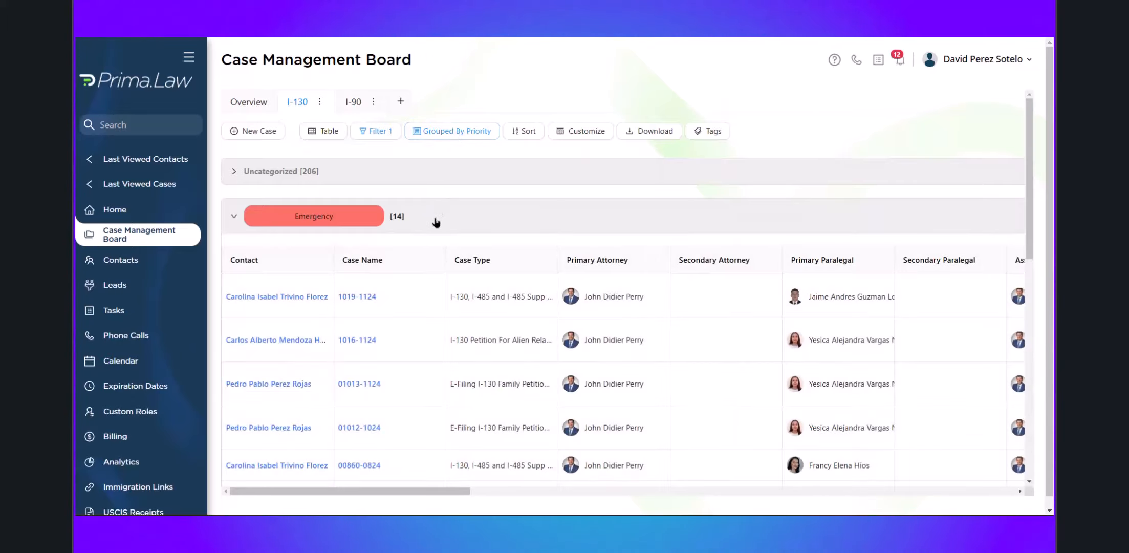
left_click(438, 224)
left_click(436, 276)
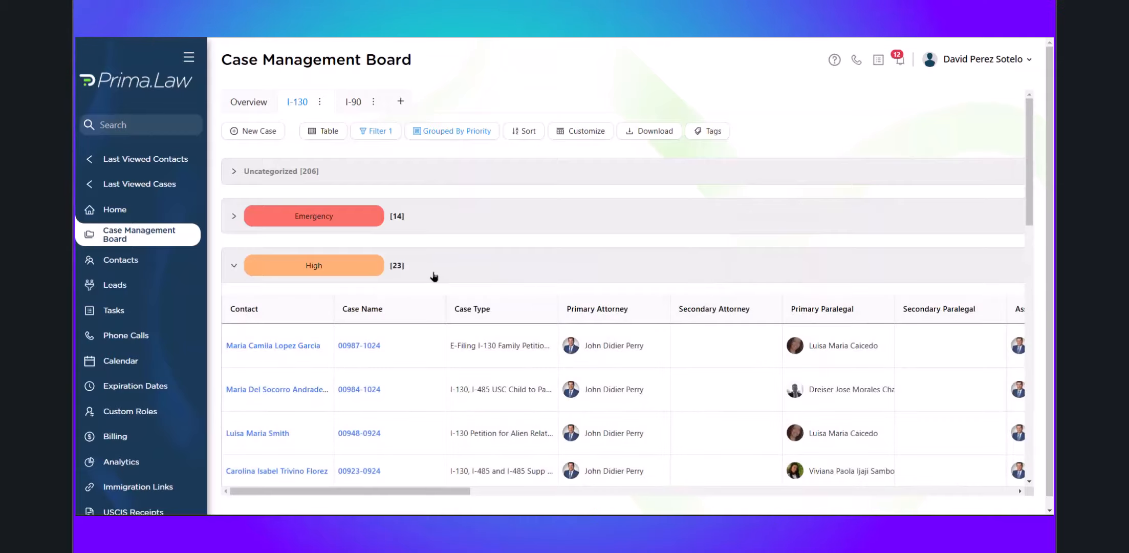
left_click(427, 266)
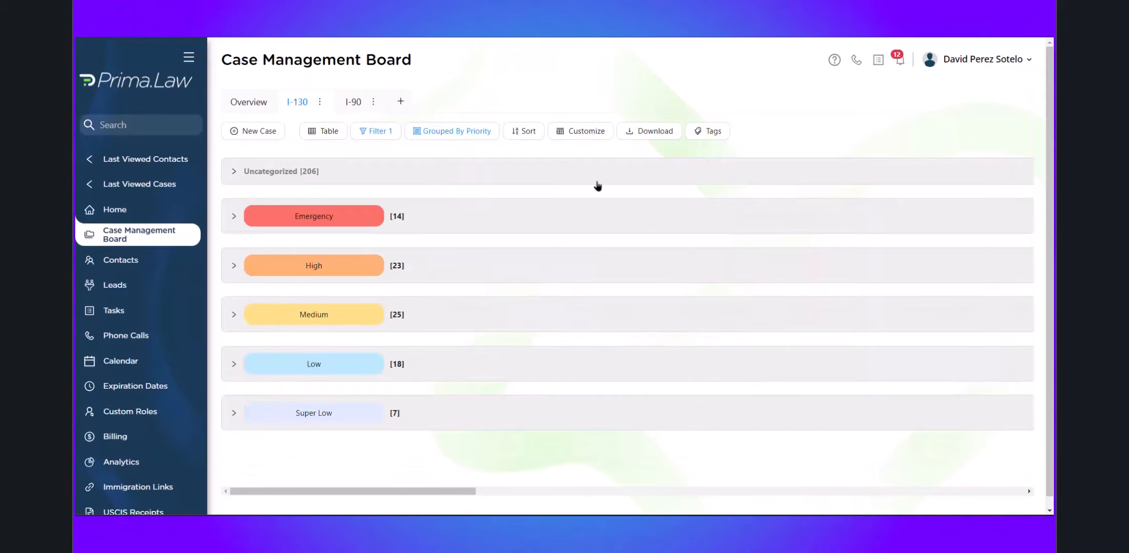
Review the list of case tags with their colors and close it
left_click(709, 138)
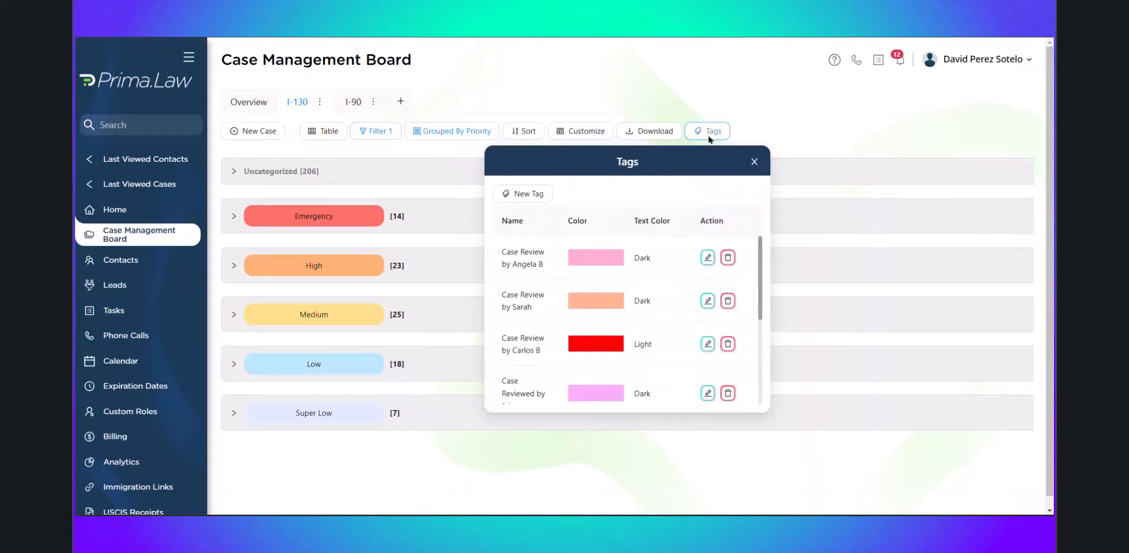
scroll(580, 278, "down", 3)
scroll(582, 294, "up", 5)
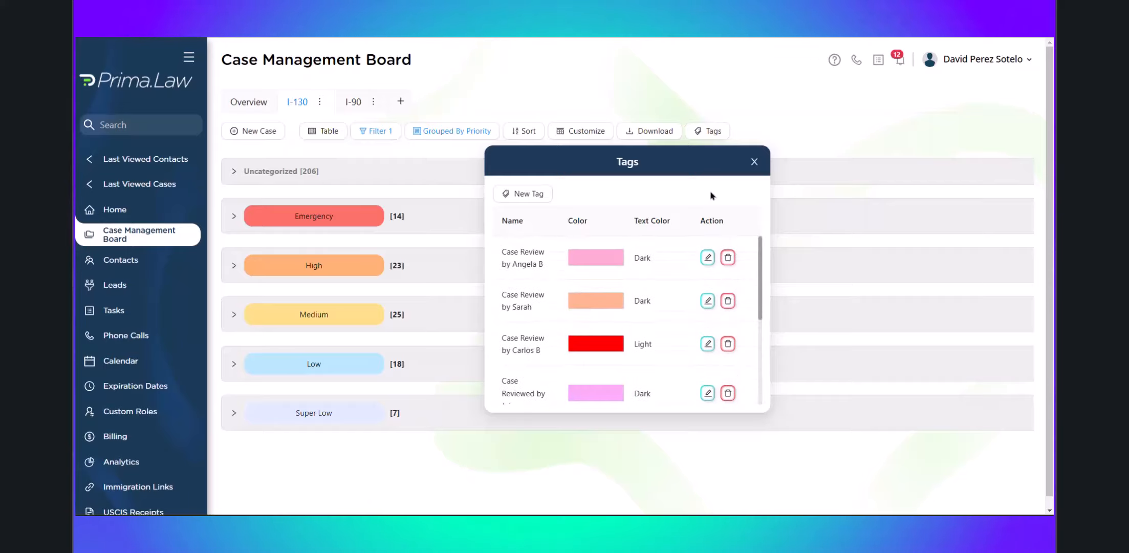
left_click(755, 162)
Check the cases in the Emergency group and the filter condition applied to the I-130 view
left_click(481, 223)
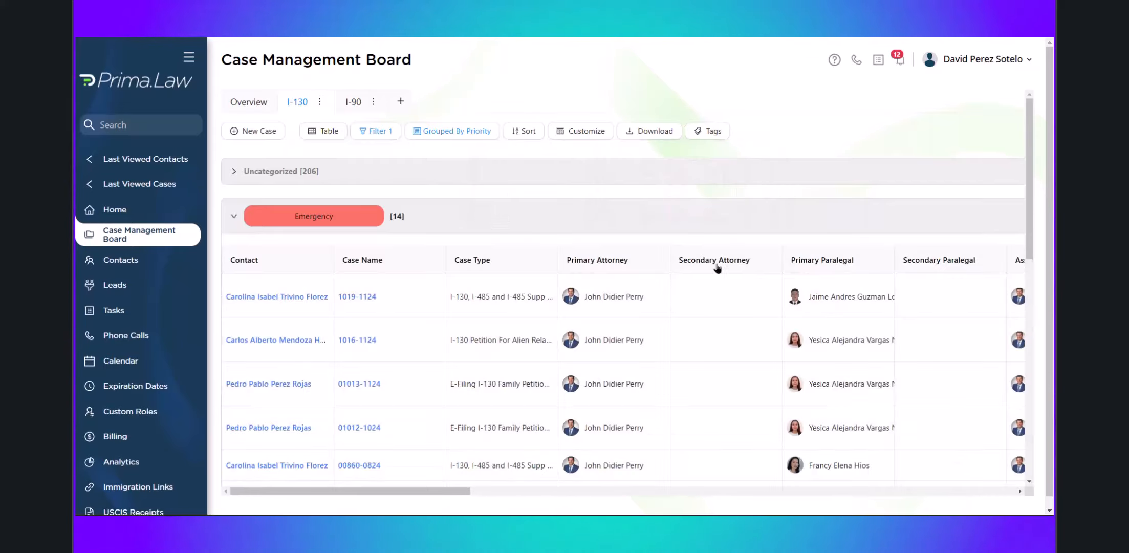
left_click(514, 216)
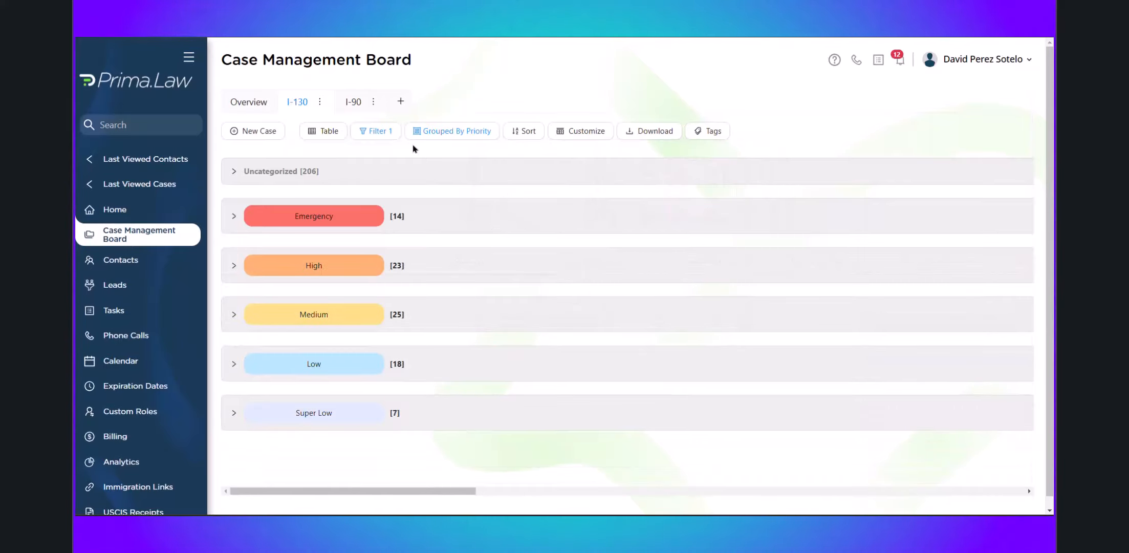
left_click(377, 133)
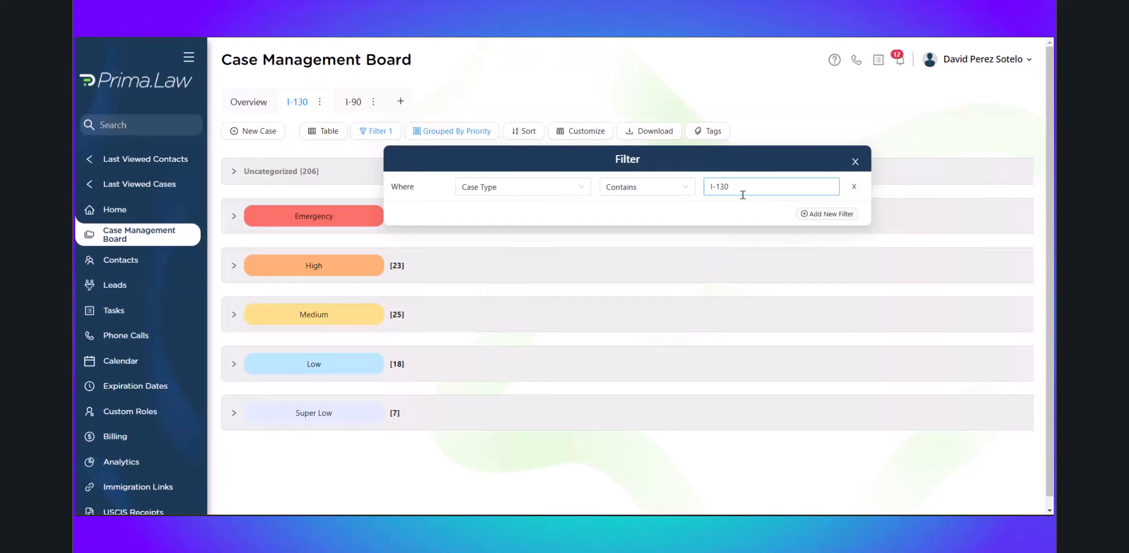
left_click(855, 162)
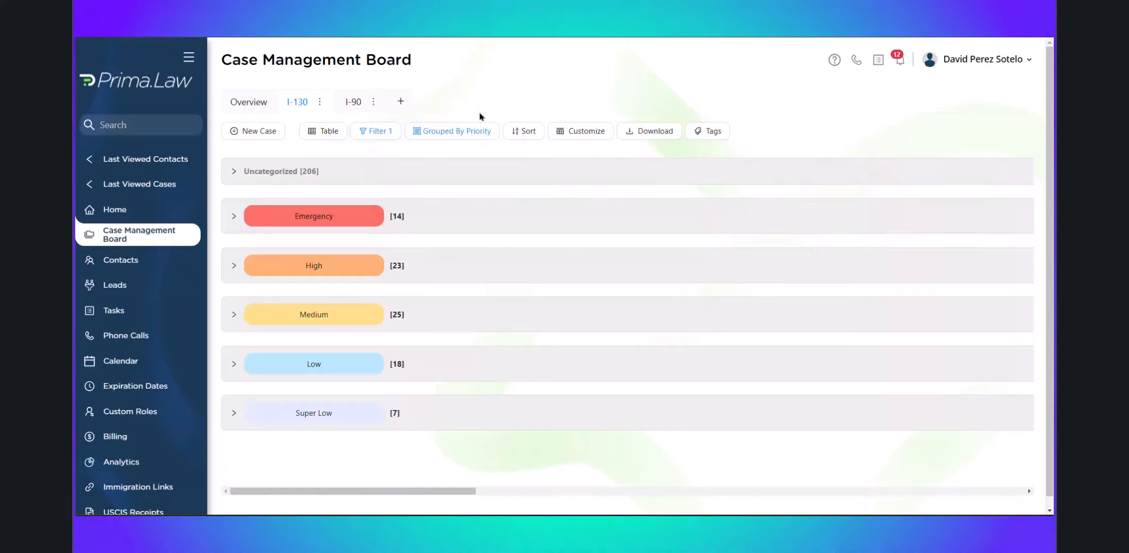
Create a new board view named DS-260
left_click(400, 103)
left_click(533, 193)
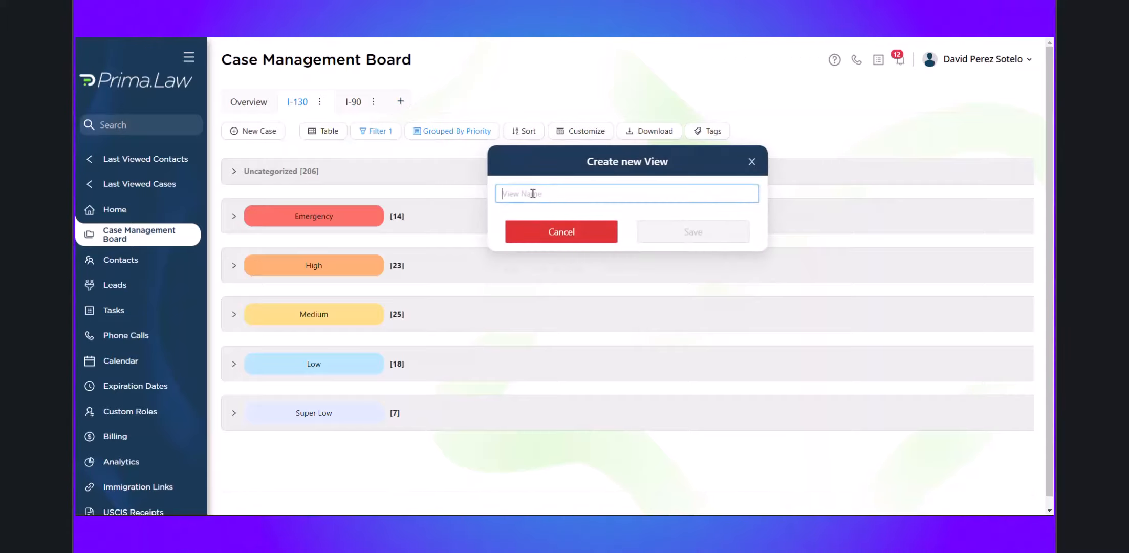
type("D")
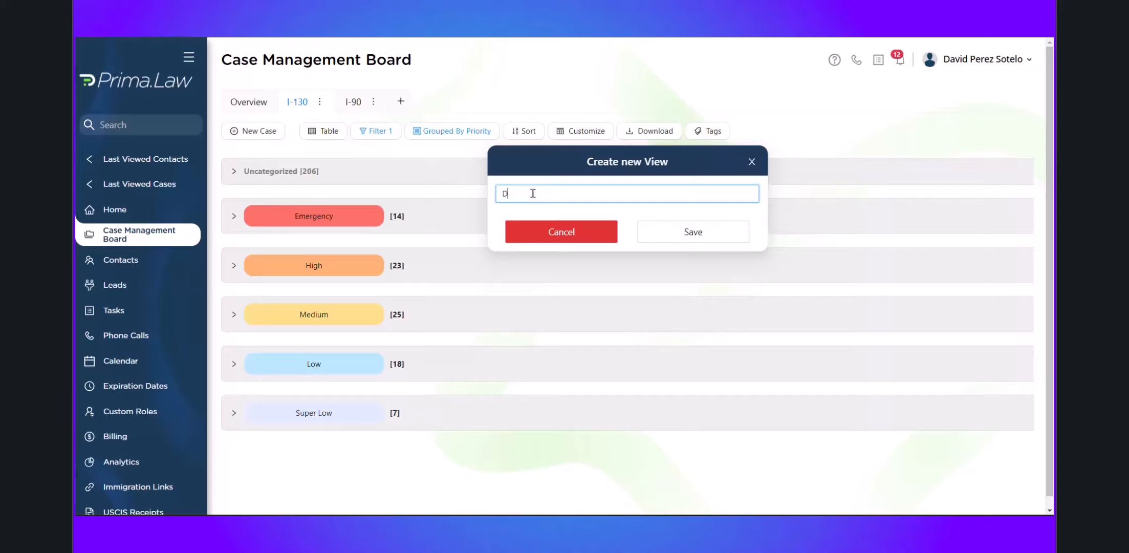
type("S-")
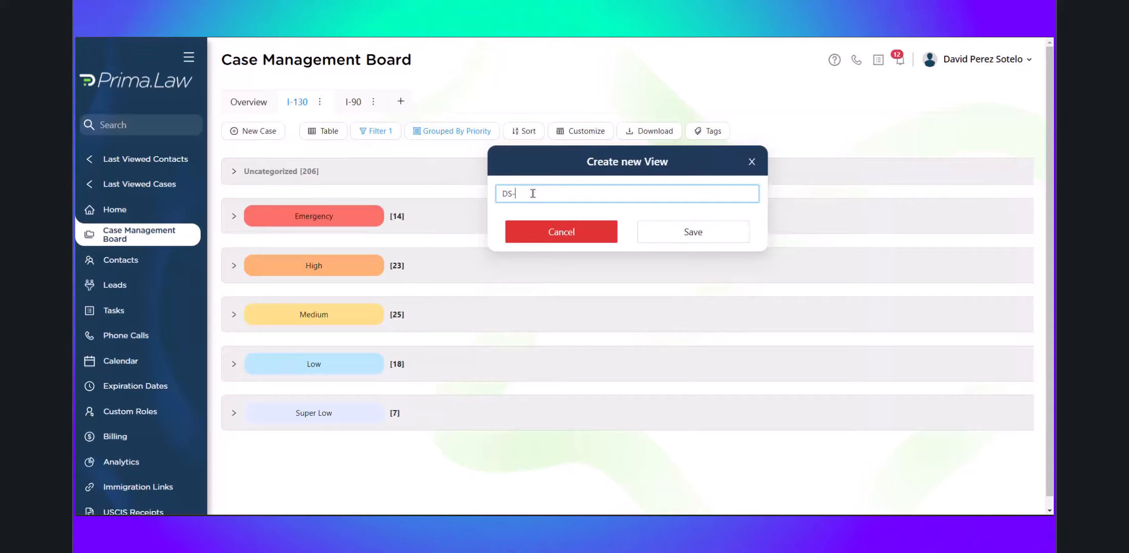
type("260")
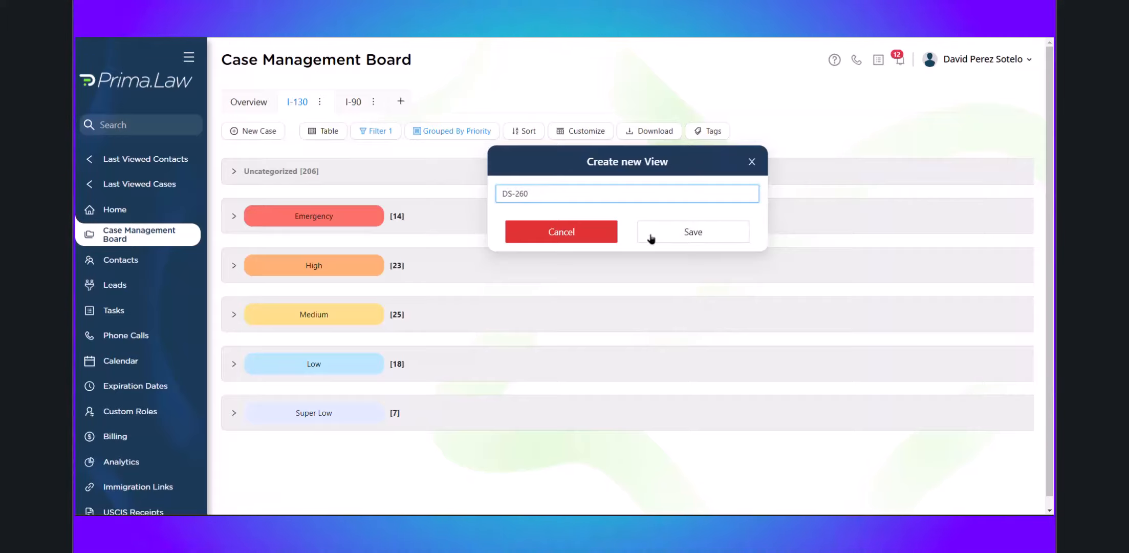
left_click(668, 241)
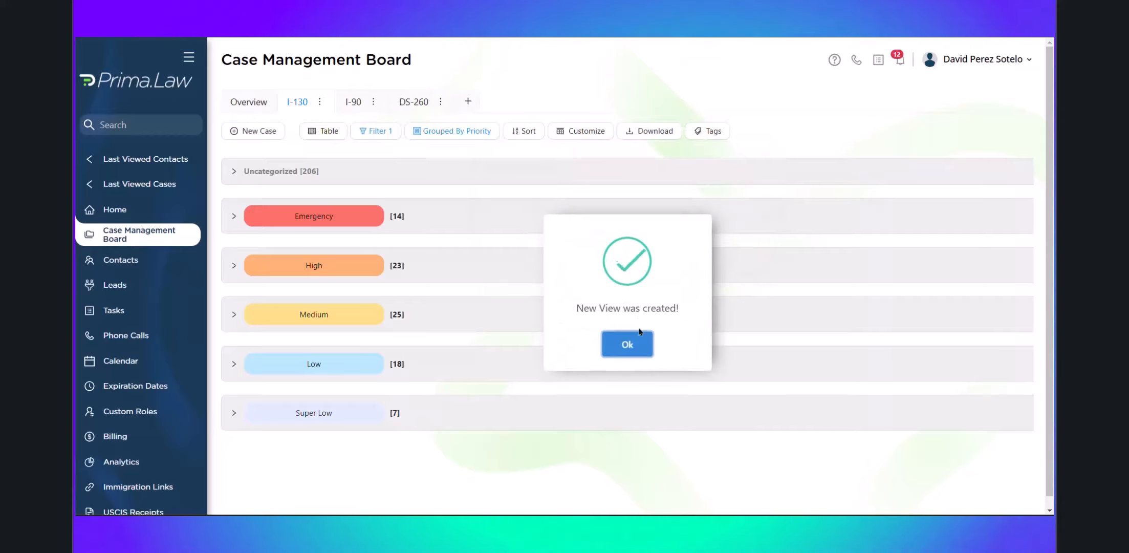
left_click(638, 348)
Filter the DS-260 view to cases whose Case Type contains DS-260
left_click(415, 103)
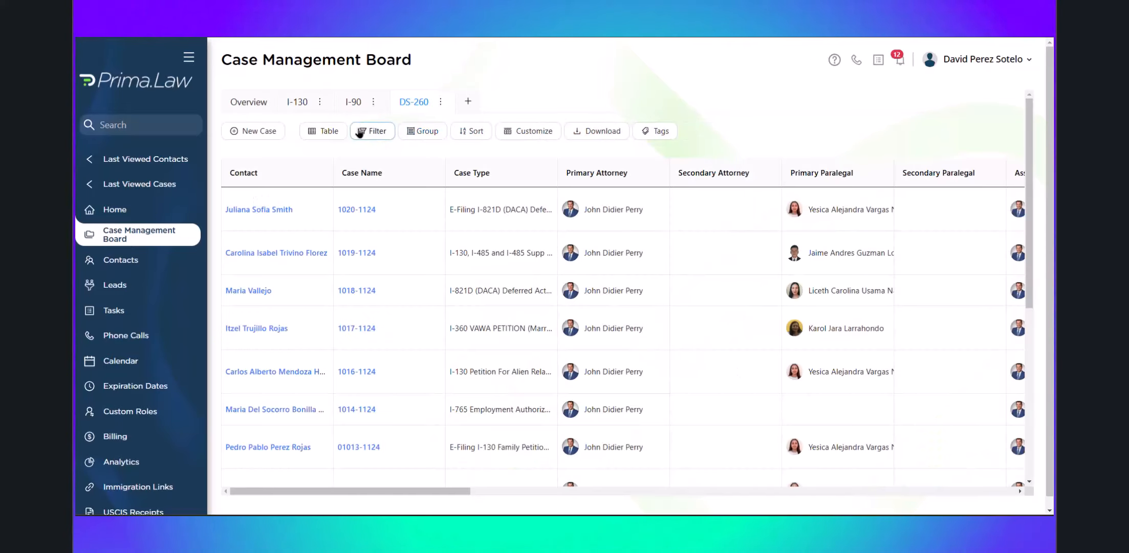
left_click(378, 131)
left_click(471, 190)
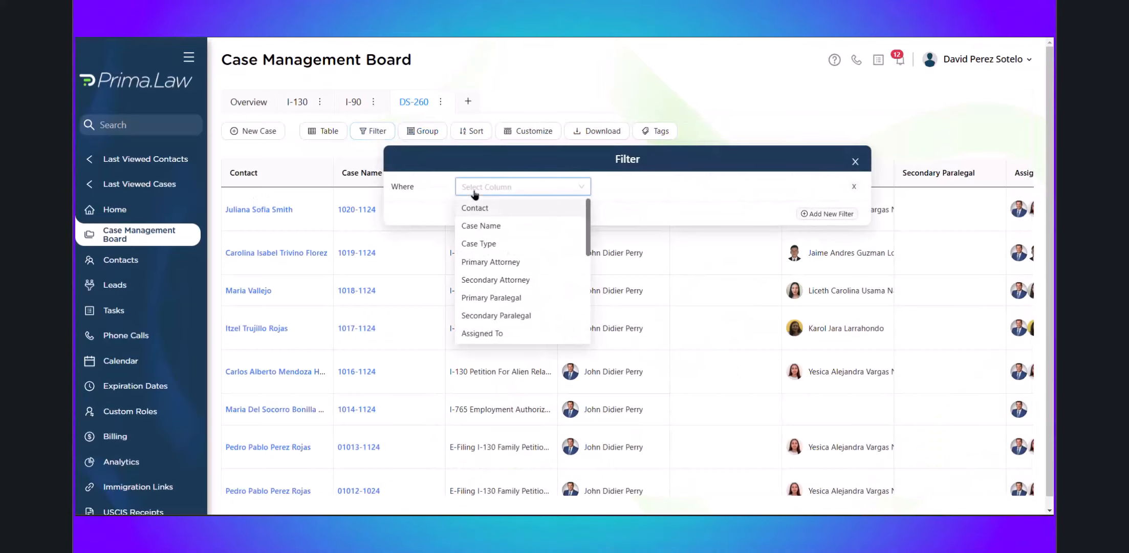
left_click(481, 242)
left_click(634, 195)
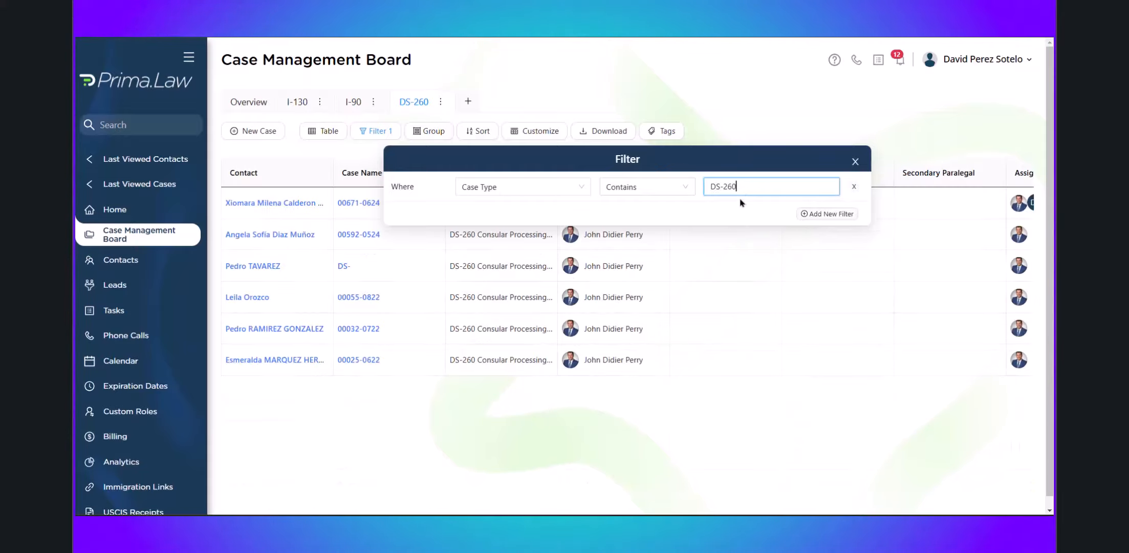
left_click(856, 162)
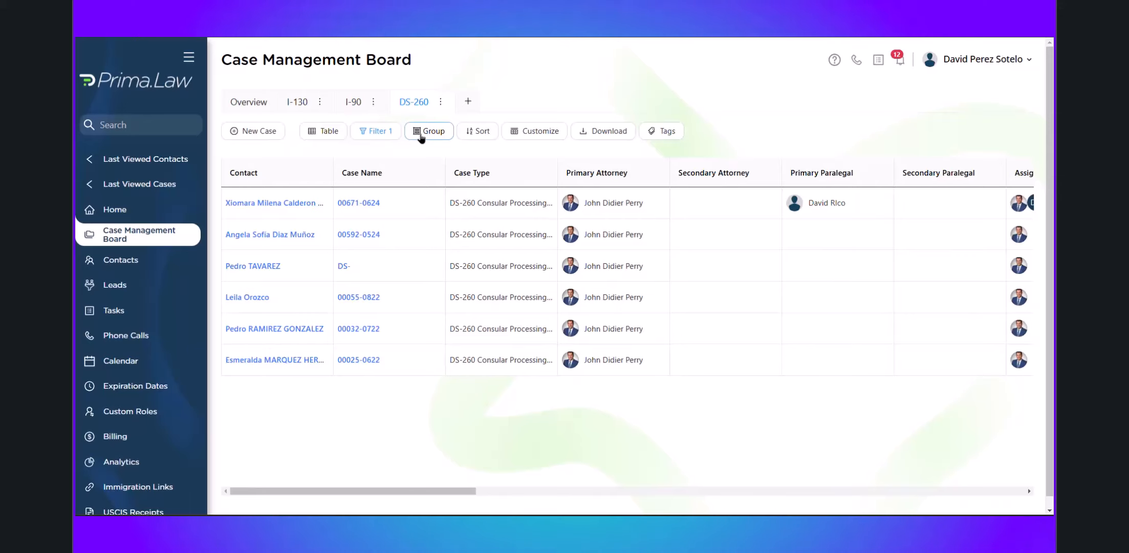
Group the cases in the DS-260 view by Contact
left_click(442, 133)
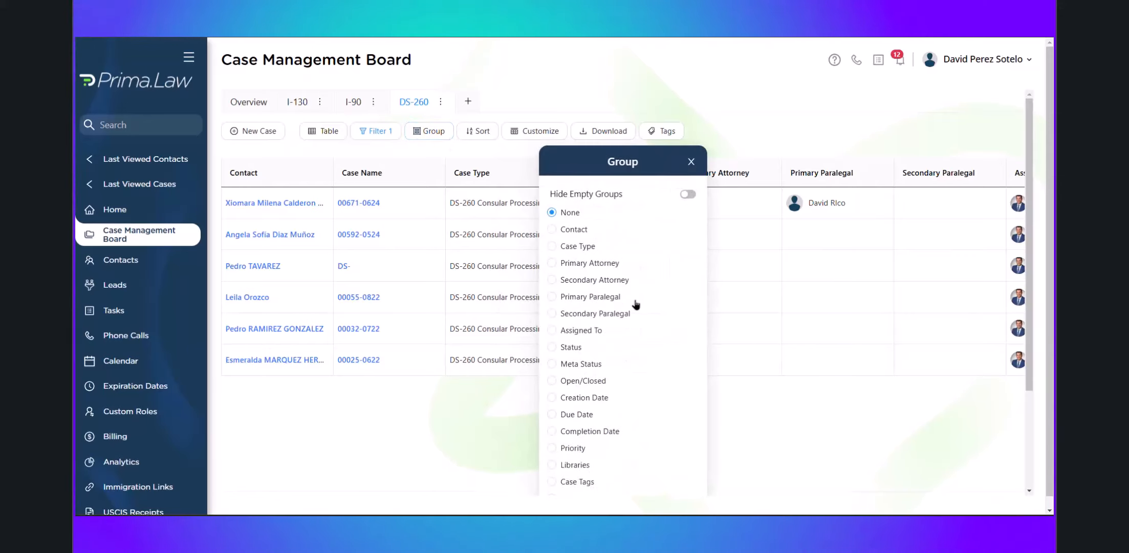
scroll(637, 299, "down", 3)
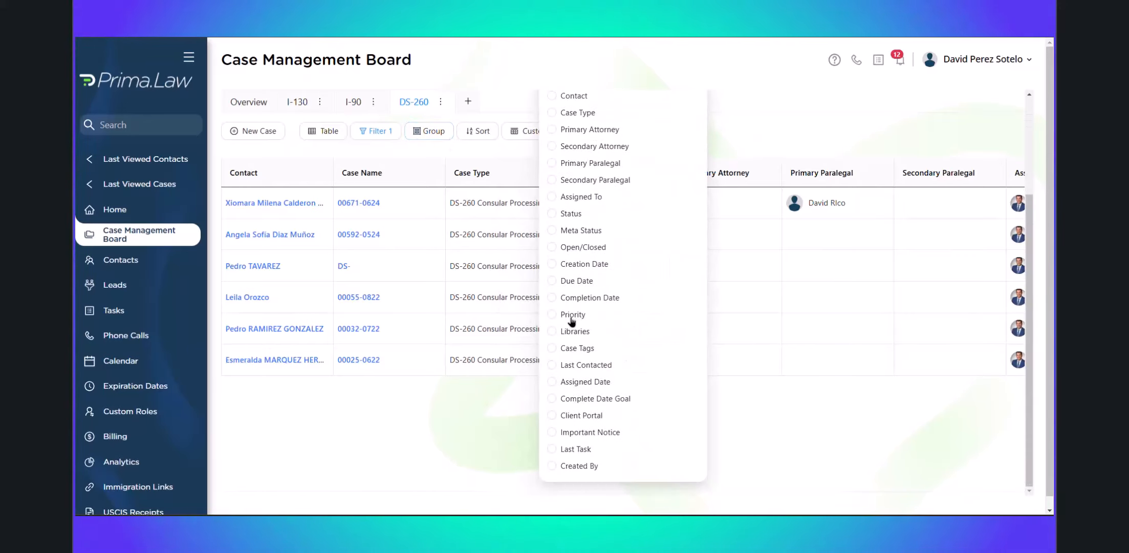
scroll(566, 348, "up", 3)
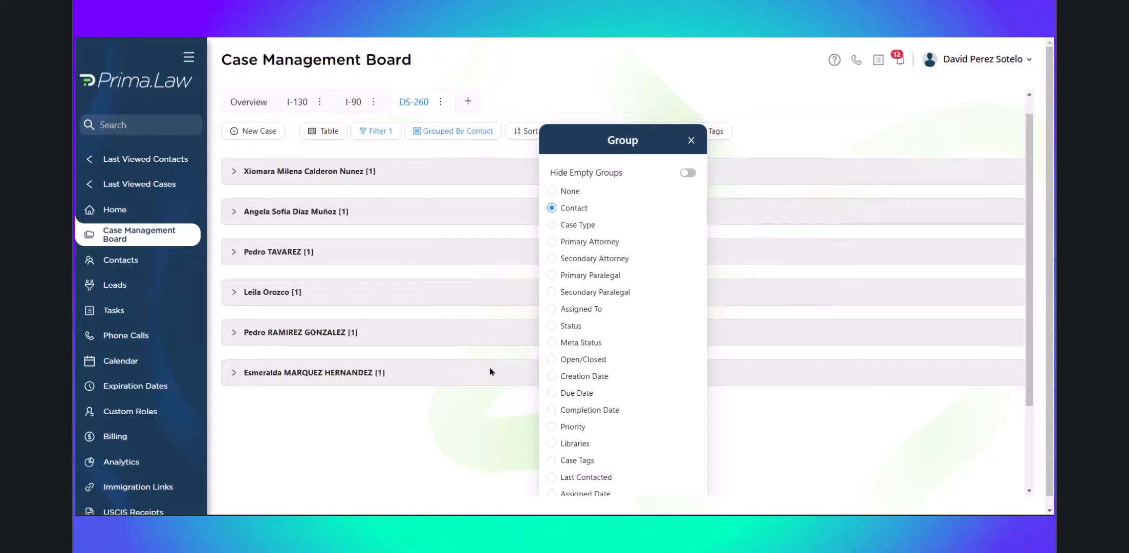
left_click(394, 171)
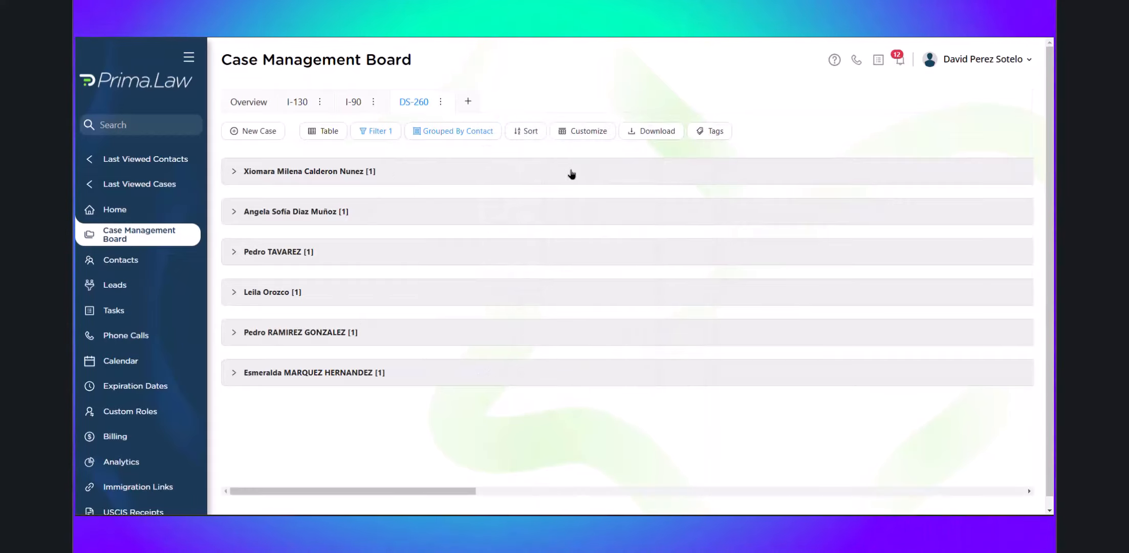
Expand and collapse the first two contact groups to inspect their cases
left_click(373, 173)
left_click(373, 172)
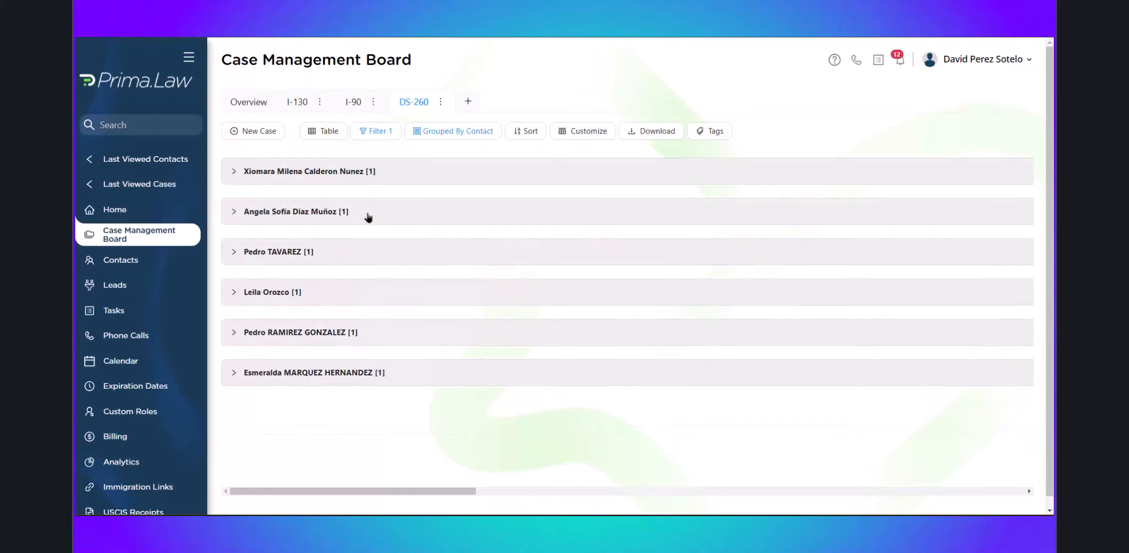
left_click(370, 212)
left_click(371, 212)
Set the DS-260 view's grouping back to None
left_click(461, 134)
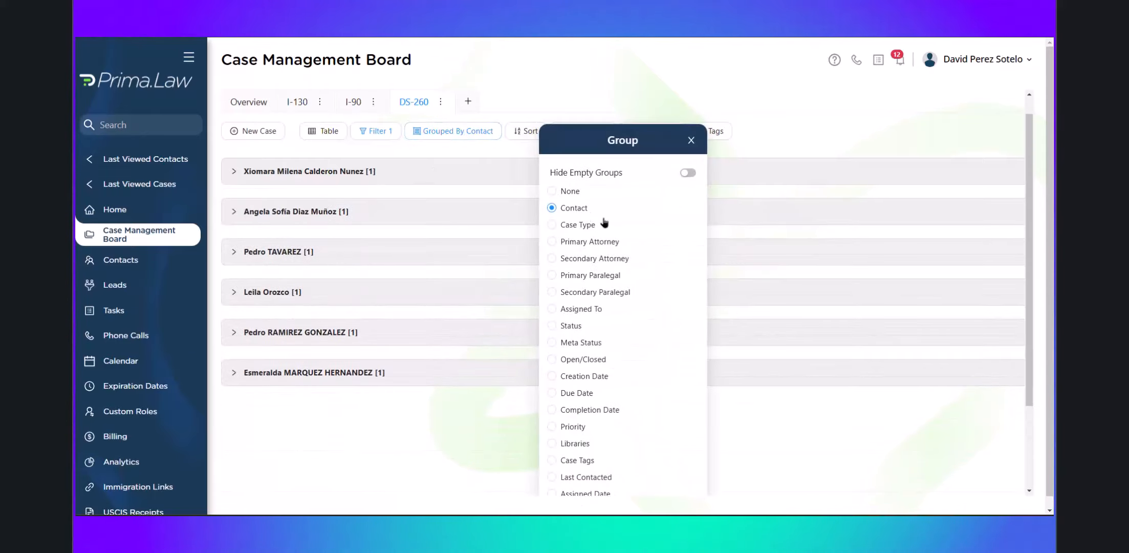
left_click(571, 192)
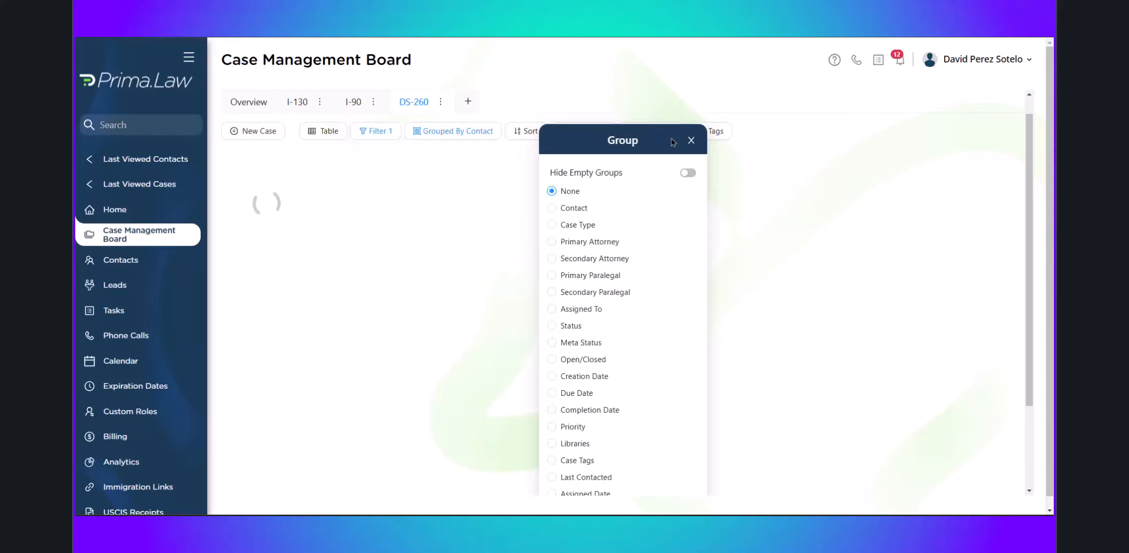
left_click(689, 144)
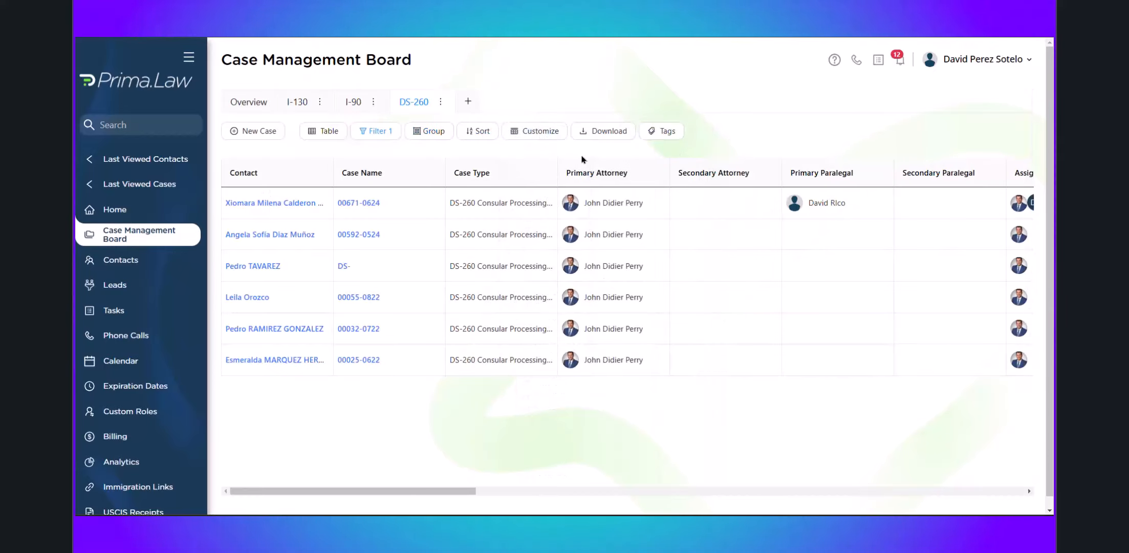
Hide the Libraries, Case Tags and Last Contacted columns in the DS-260 view
left_click(532, 133)
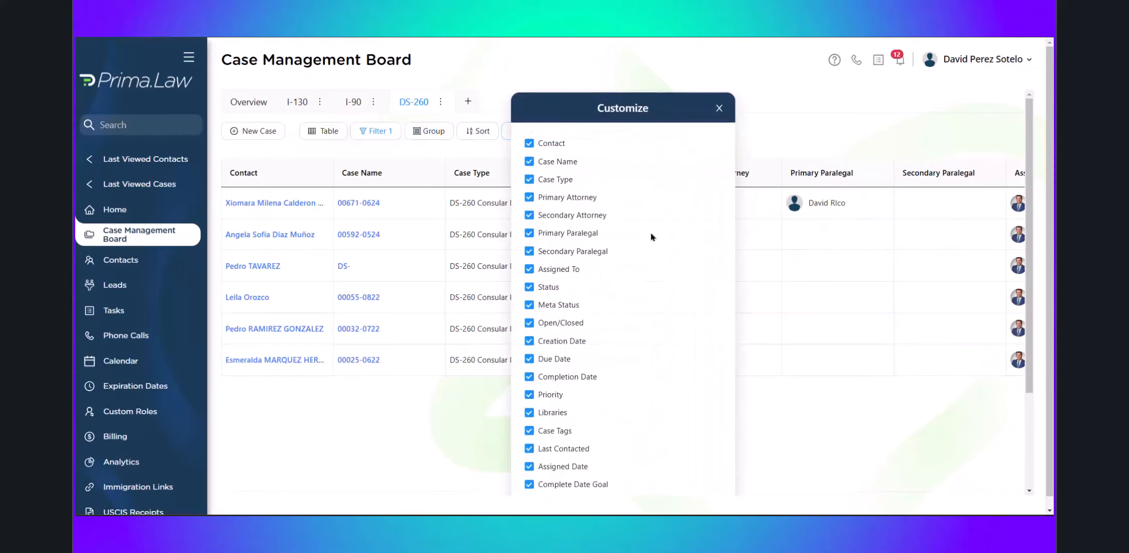
scroll(679, 290, "down", 3)
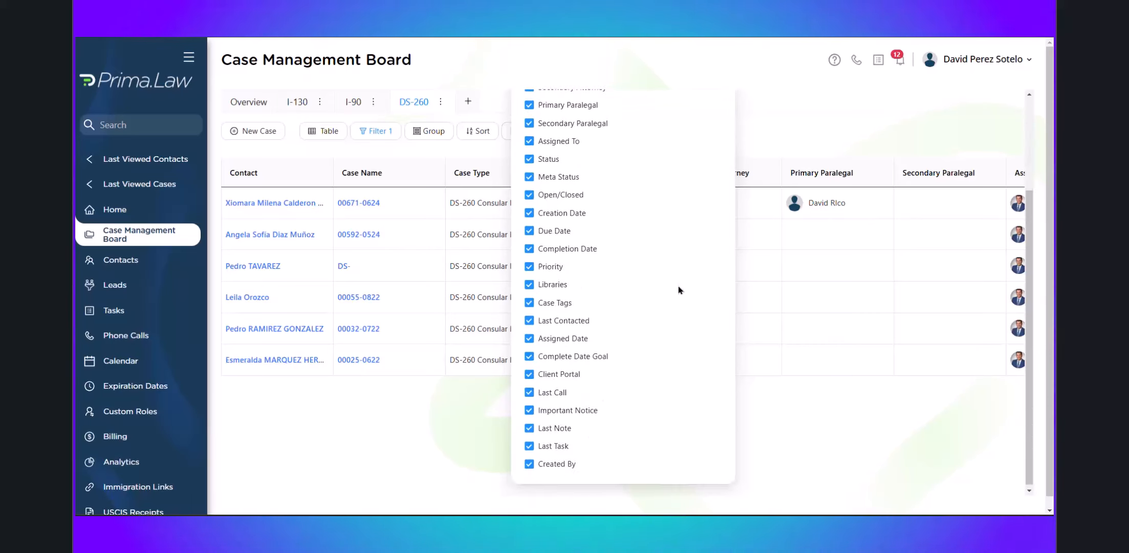
scroll(662, 286, "down", 1)
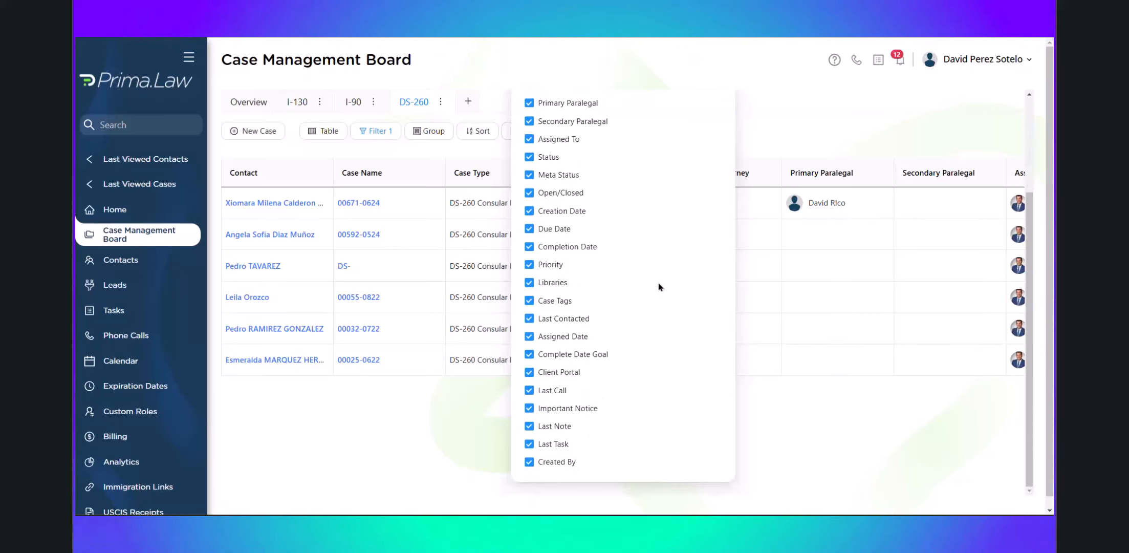
left_click(553, 285)
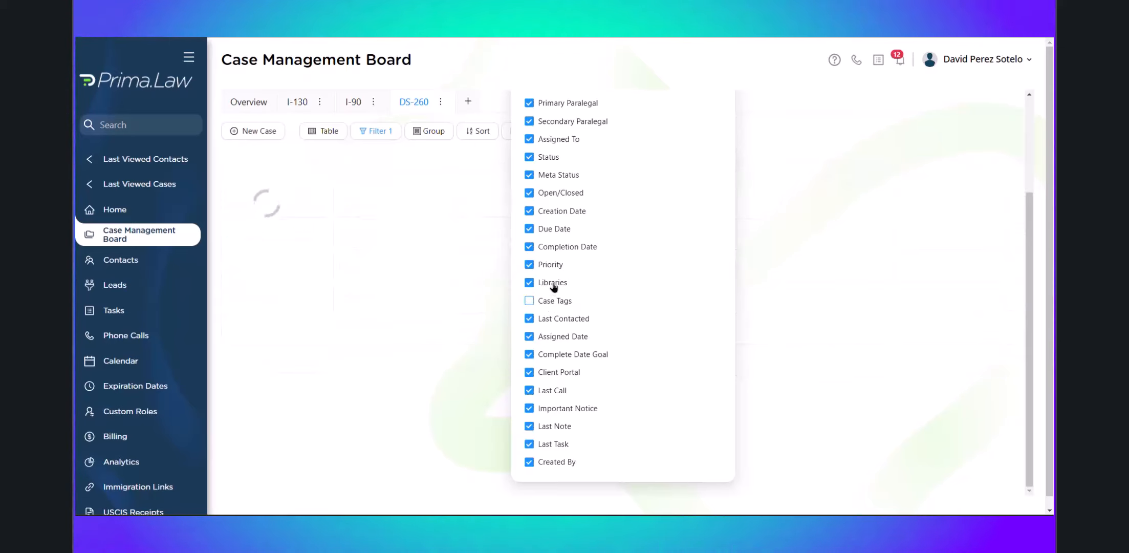
left_click(559, 319)
Hide the Creation Date, Due Date and Completion Date columns in the DS-260 view
scroll(563, 292, "up", 1)
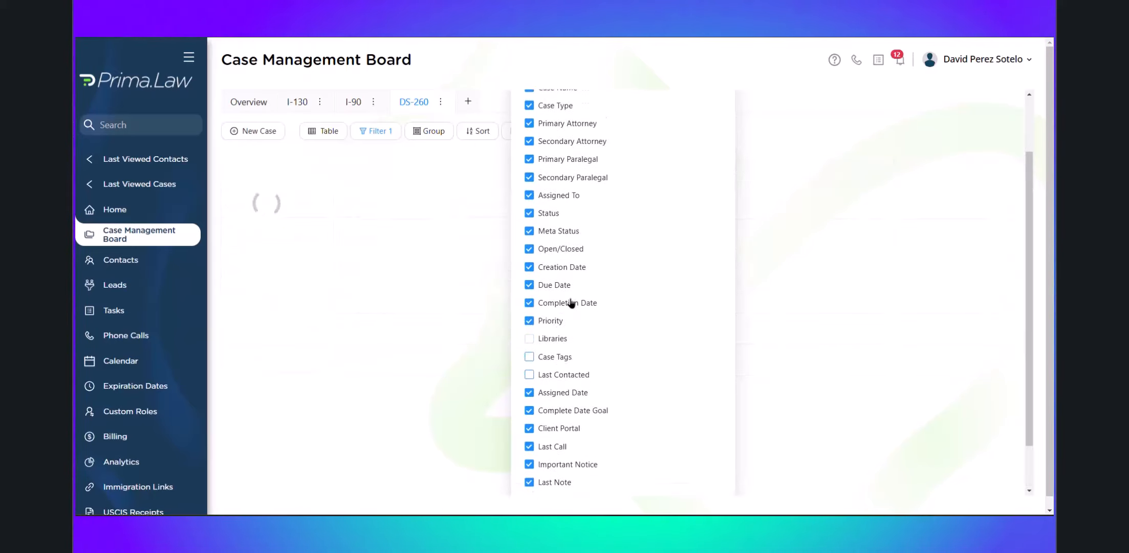
left_click(559, 274)
left_click(557, 292)
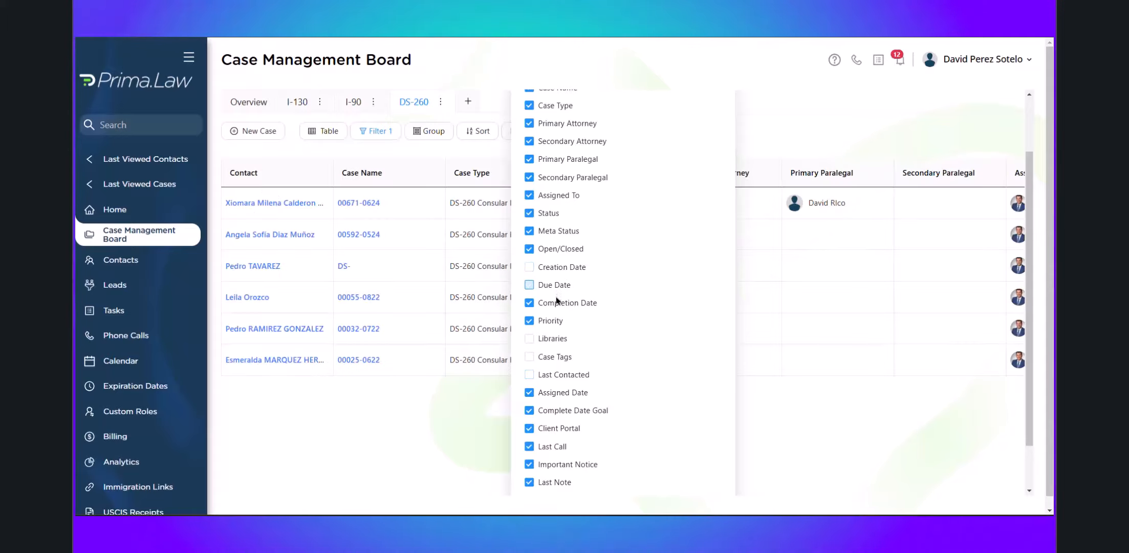
left_click(557, 308)
Hide the Open/Closed, Meta Status, Secondary Paralegal and Secondary Attorney columns, and return to the DS-260 table
scroll(625, 355, "up", 2)
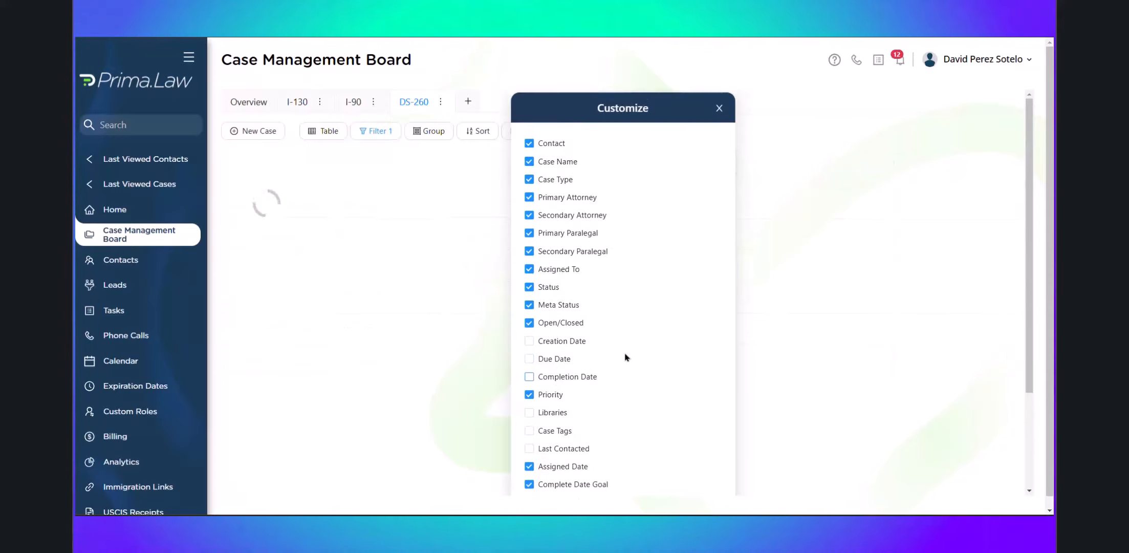
left_click(558, 320)
left_click(552, 288)
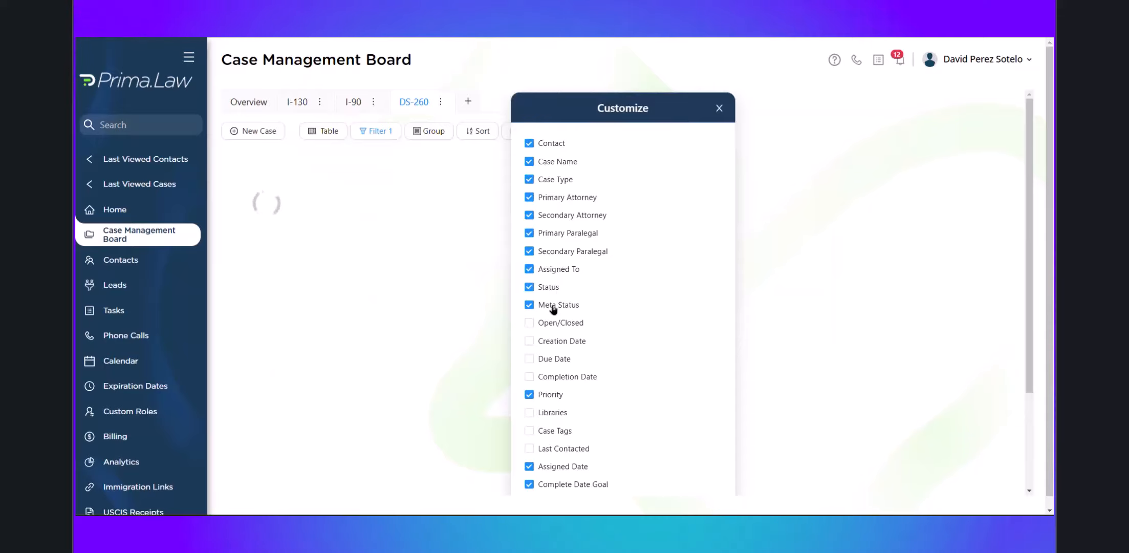
left_click(551, 253)
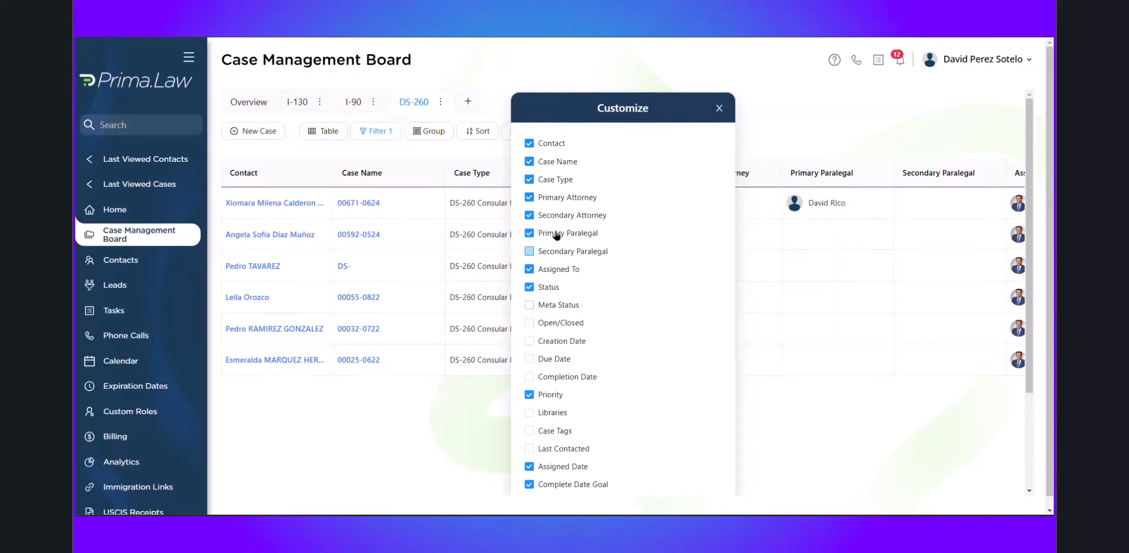
left_click(544, 215)
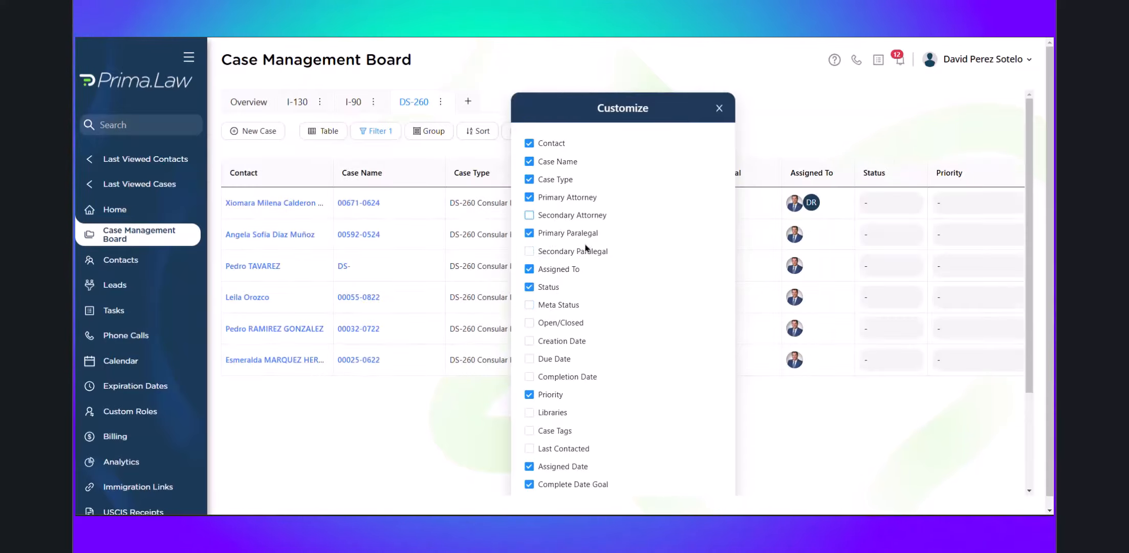
left_click(720, 108)
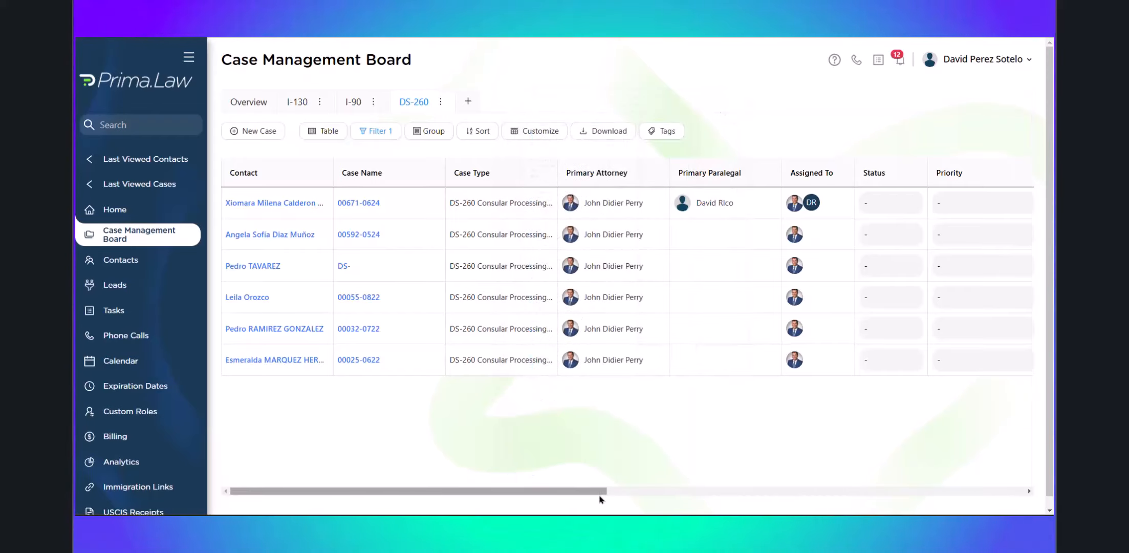
left_click_drag(600, 491, 585, 465)
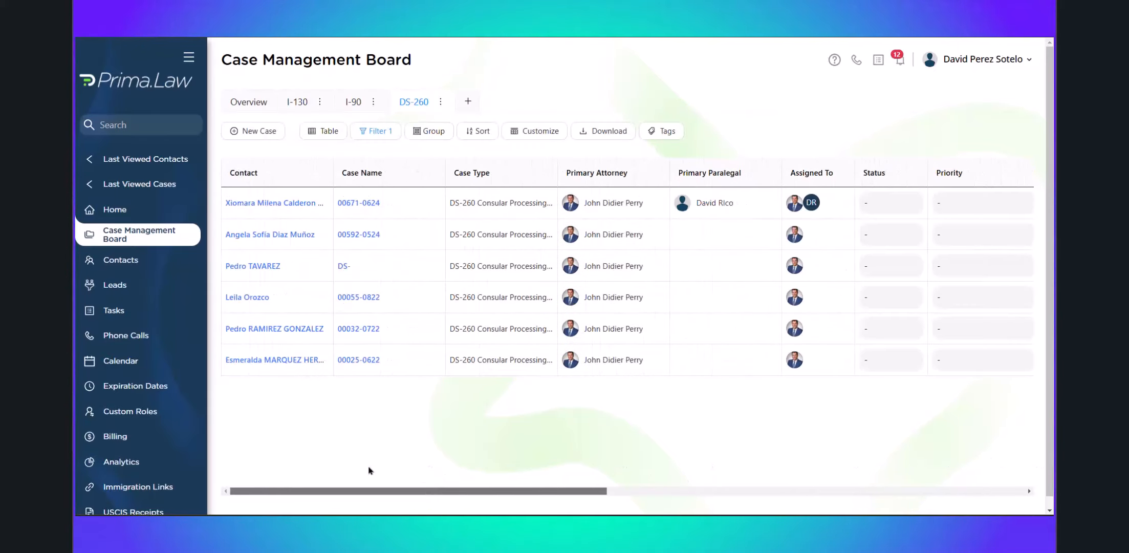
left_click_drag(489, 461, 326, 469)
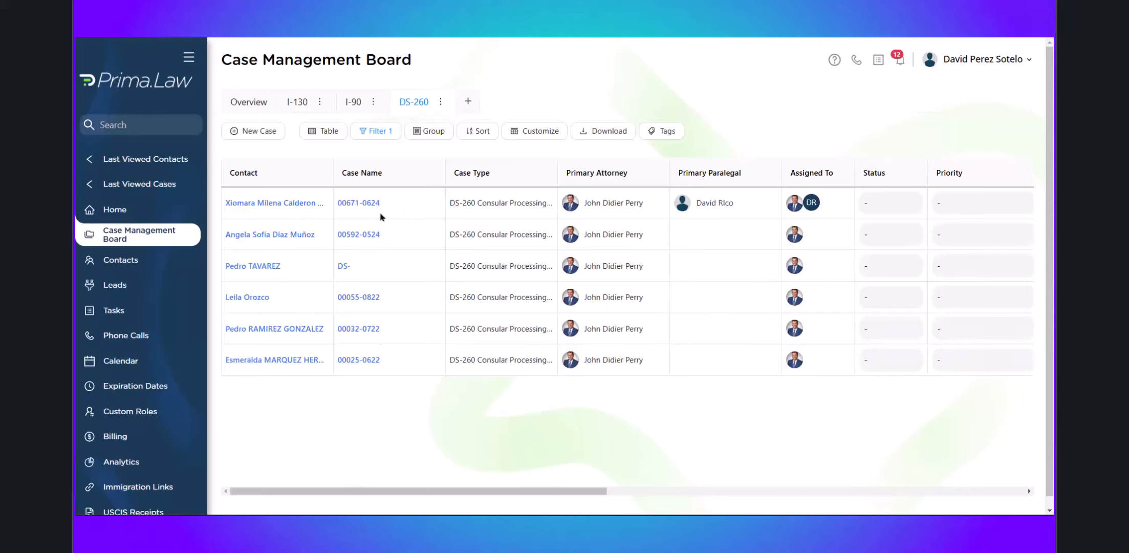
Open the Contacts list and filter it to records whose First Name contains the sample first name
left_click(249, 102)
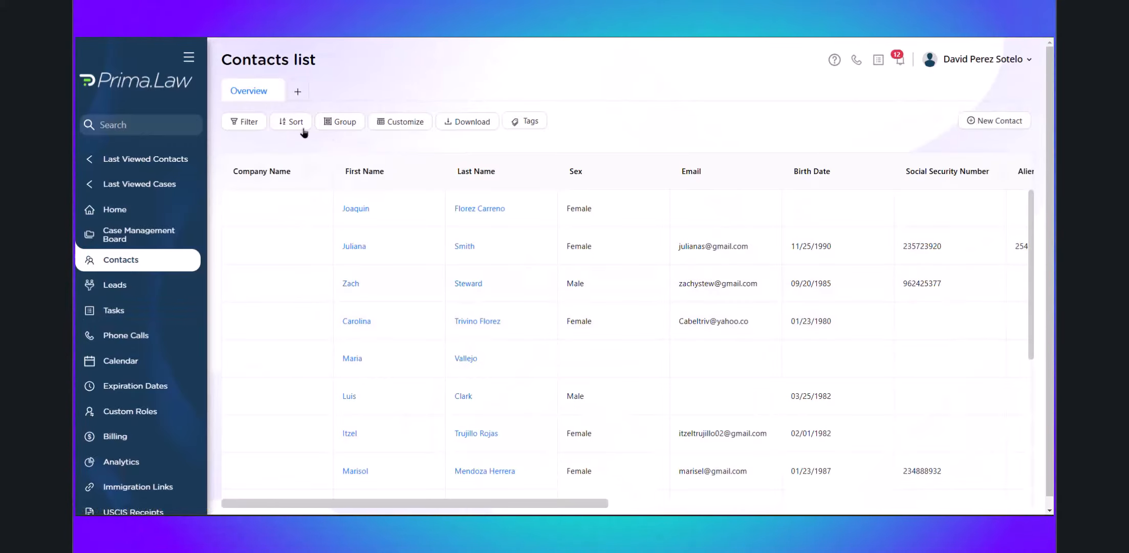
left_click(244, 121)
left_click(500, 144)
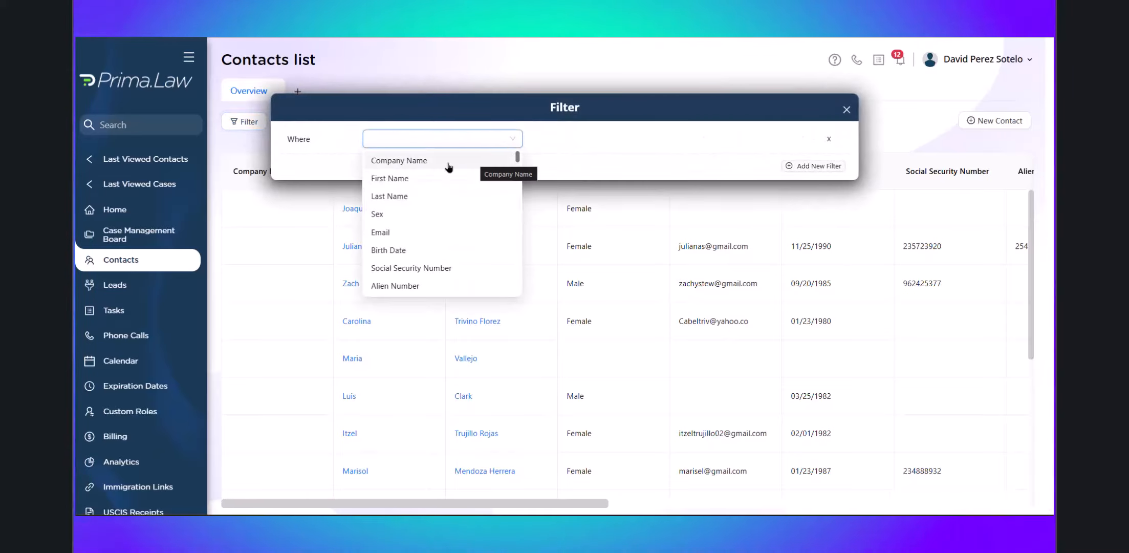
left_click(441, 179)
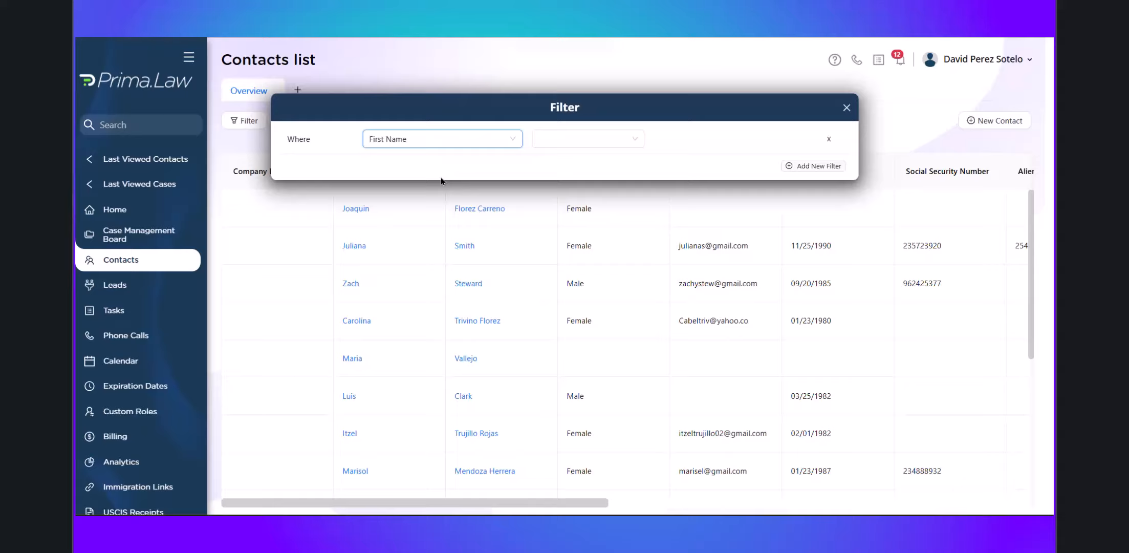
left_click(569, 145)
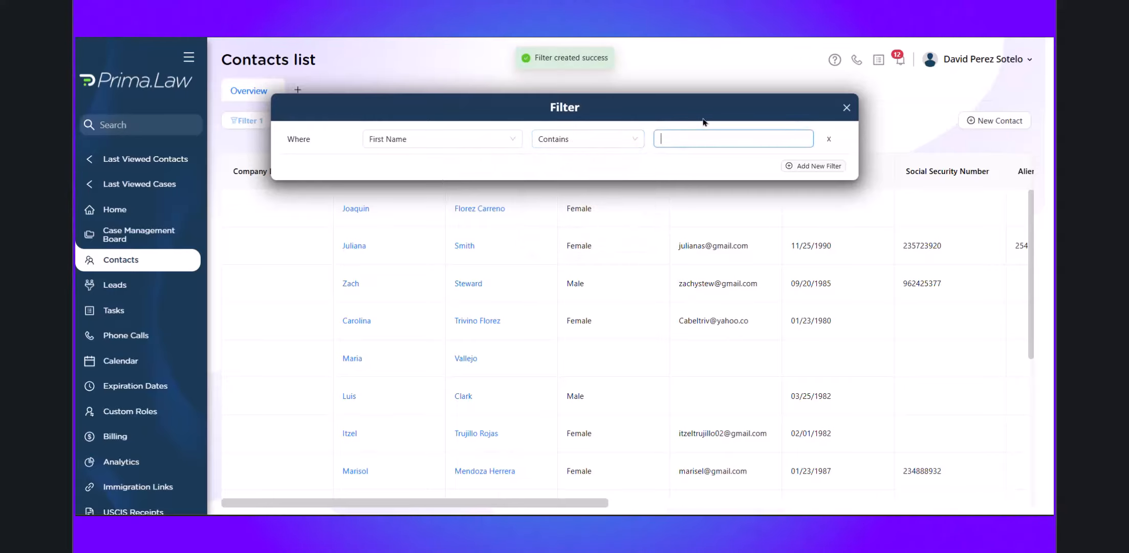
type("John")
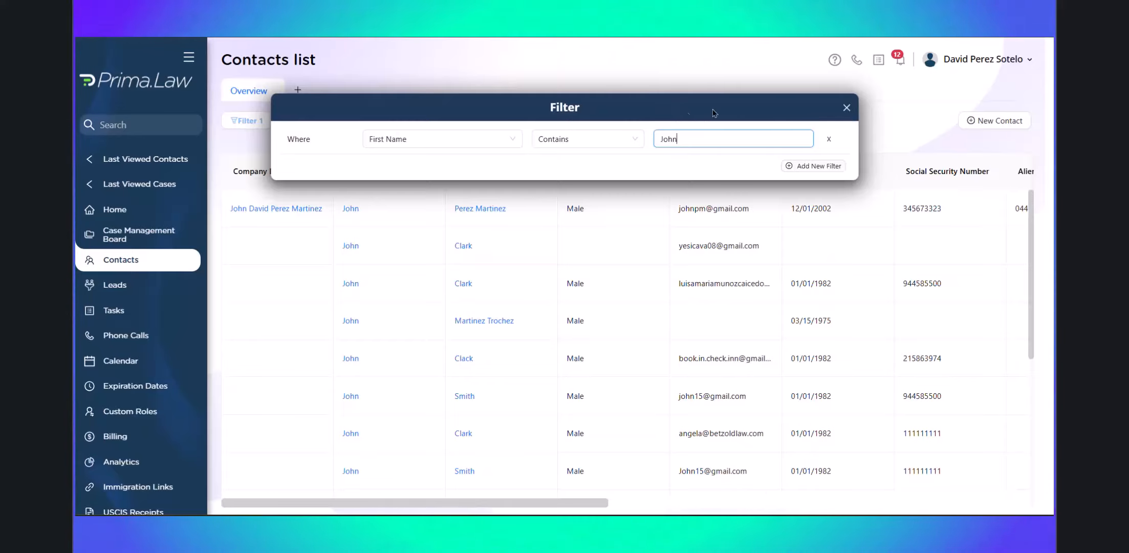
left_click(848, 109)
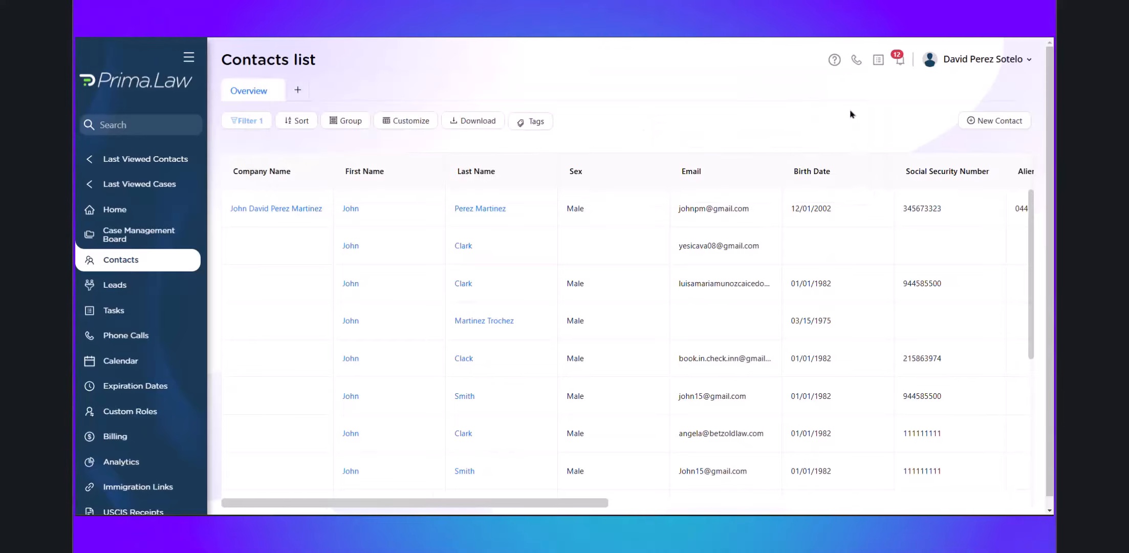
scroll(616, 277, "down", 7)
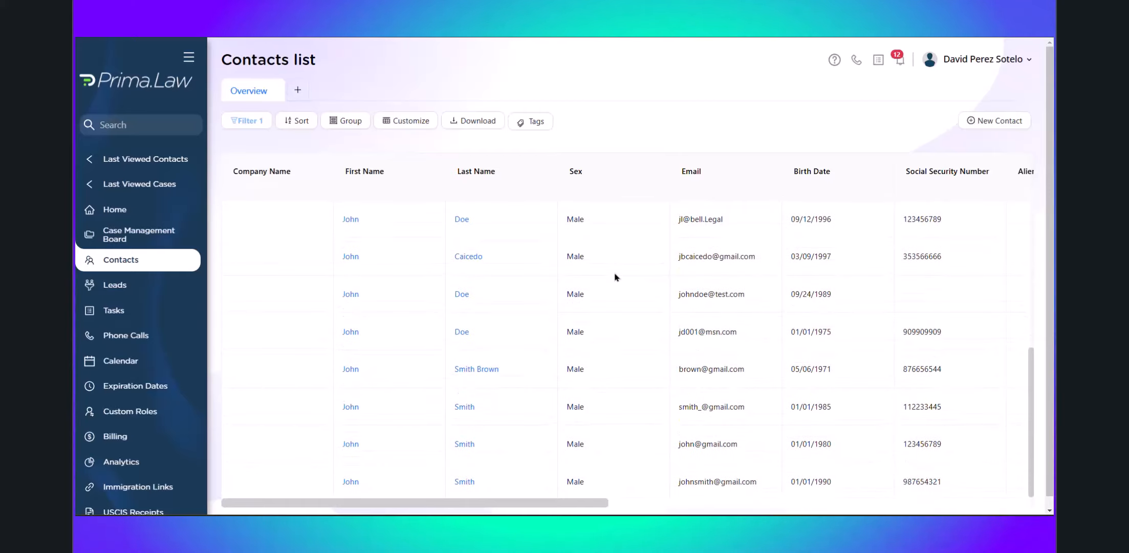
scroll(577, 365, "up", 7)
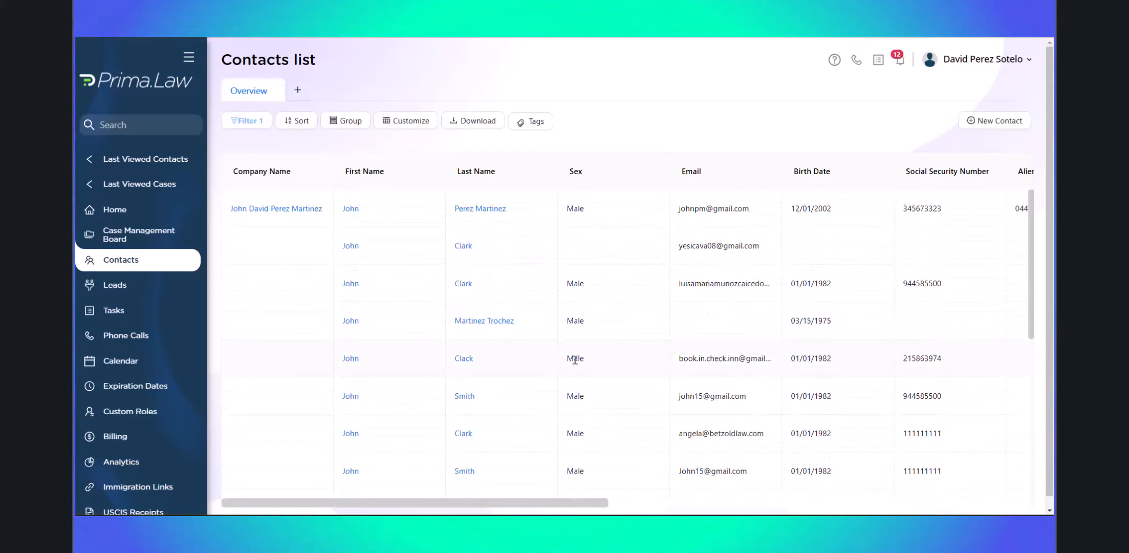
Search the whole system for the same first name and browse the full results page
left_click(155, 123)
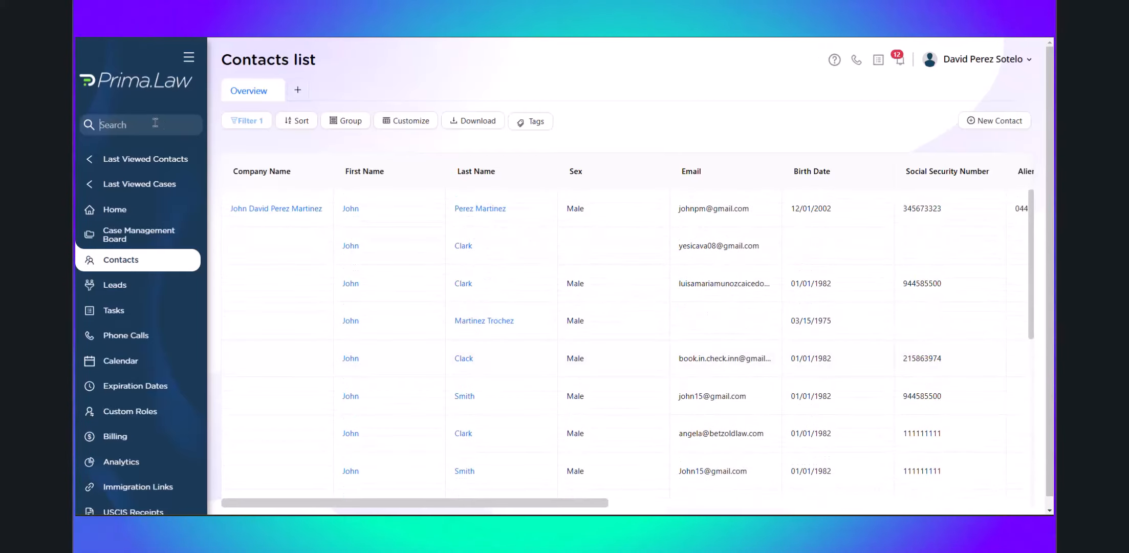
type("jo")
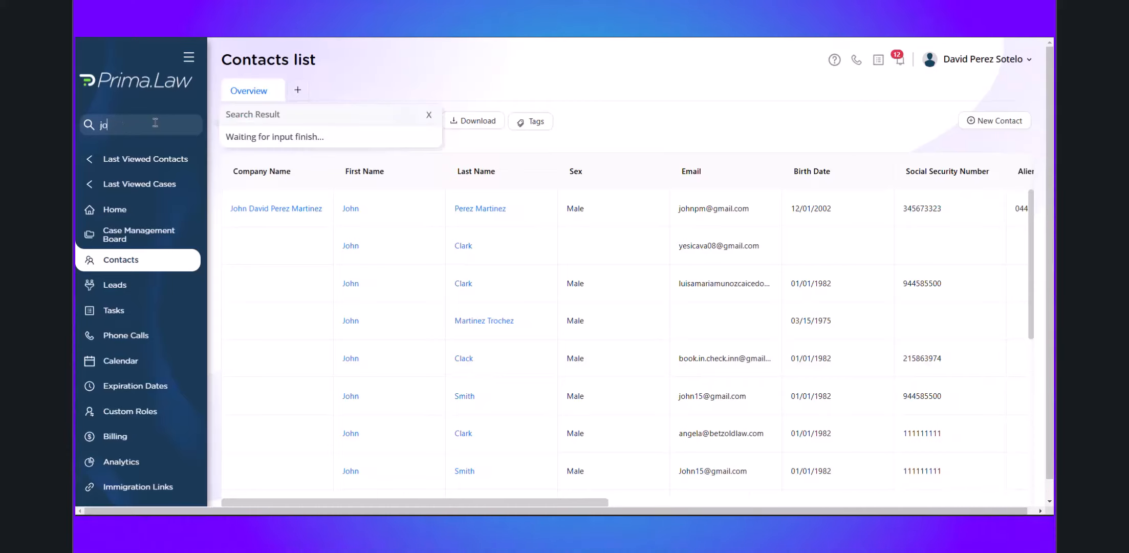
type("hn")
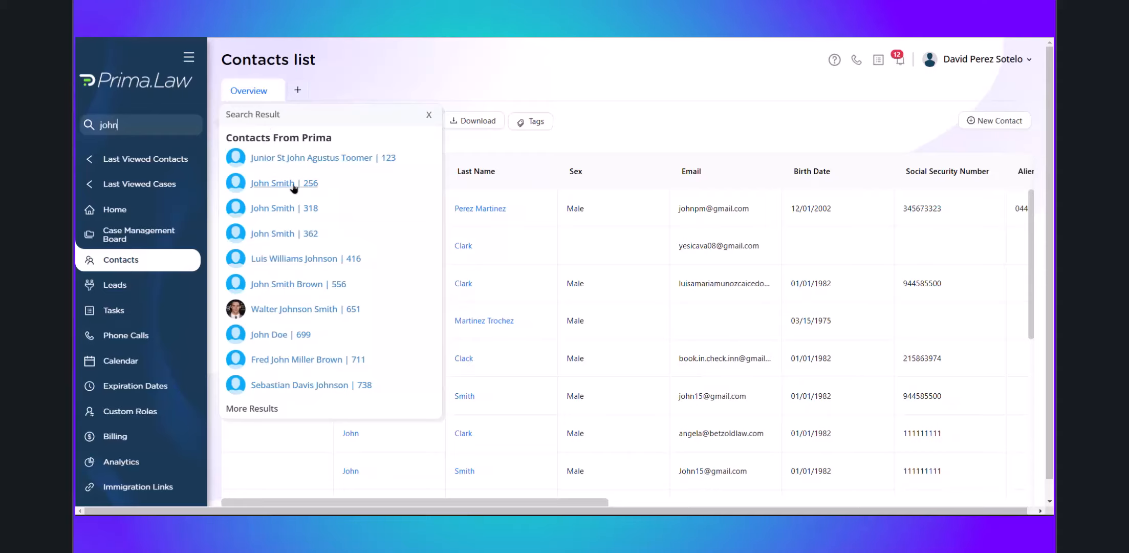
left_click(252, 409)
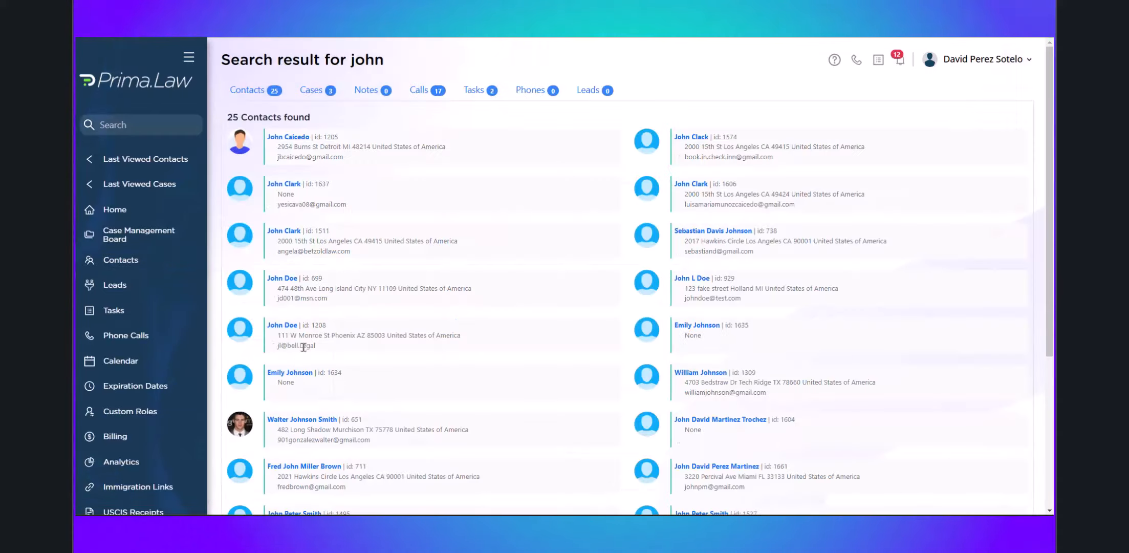
scroll(457, 246, "down", 5)
scroll(457, 307, "up", 5)
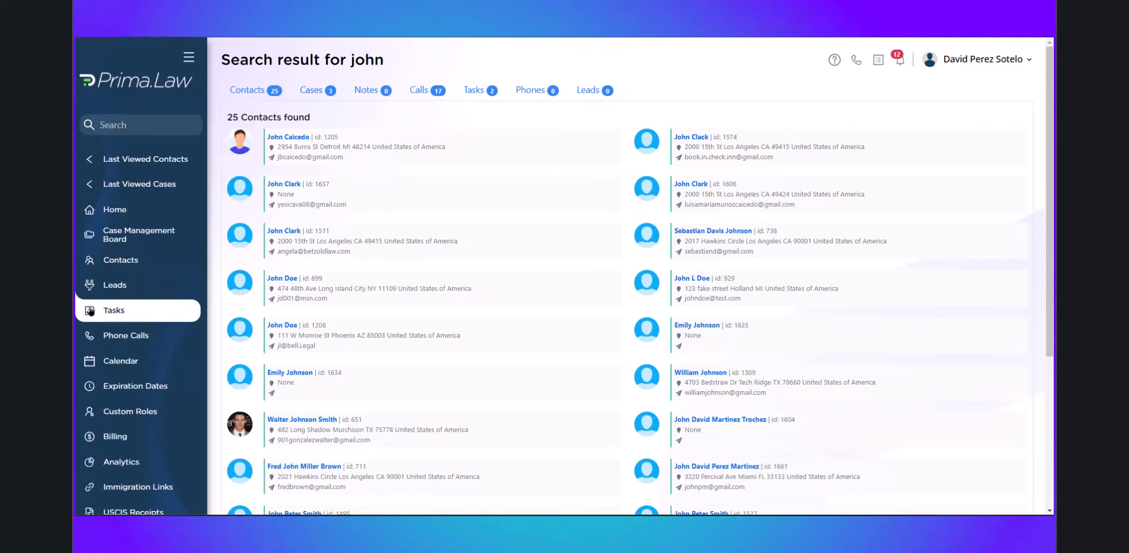
Return to the Contacts list and check its download options without exporting anything
left_click(116, 258)
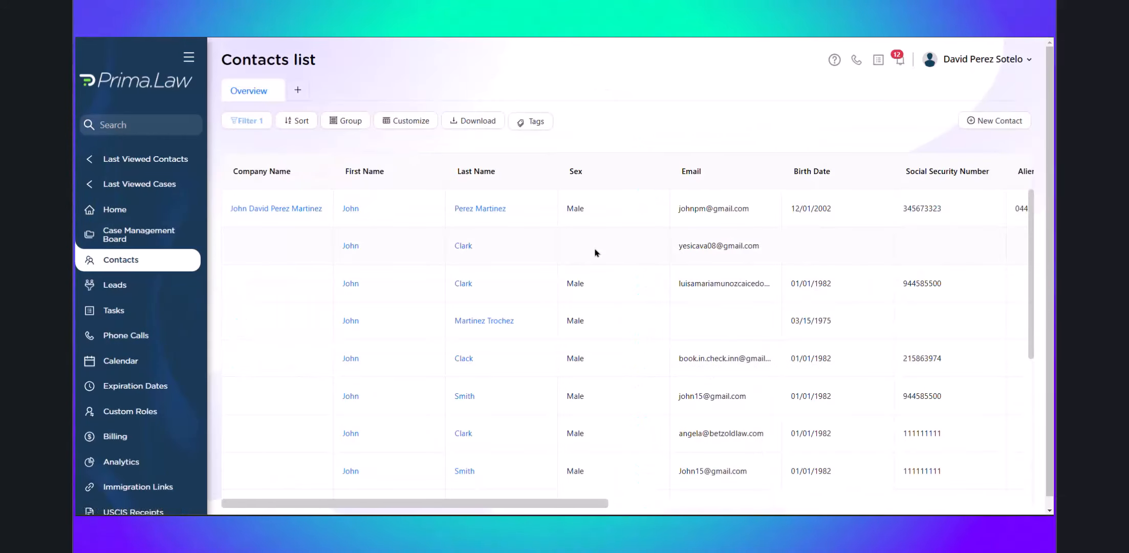
left_click(475, 120)
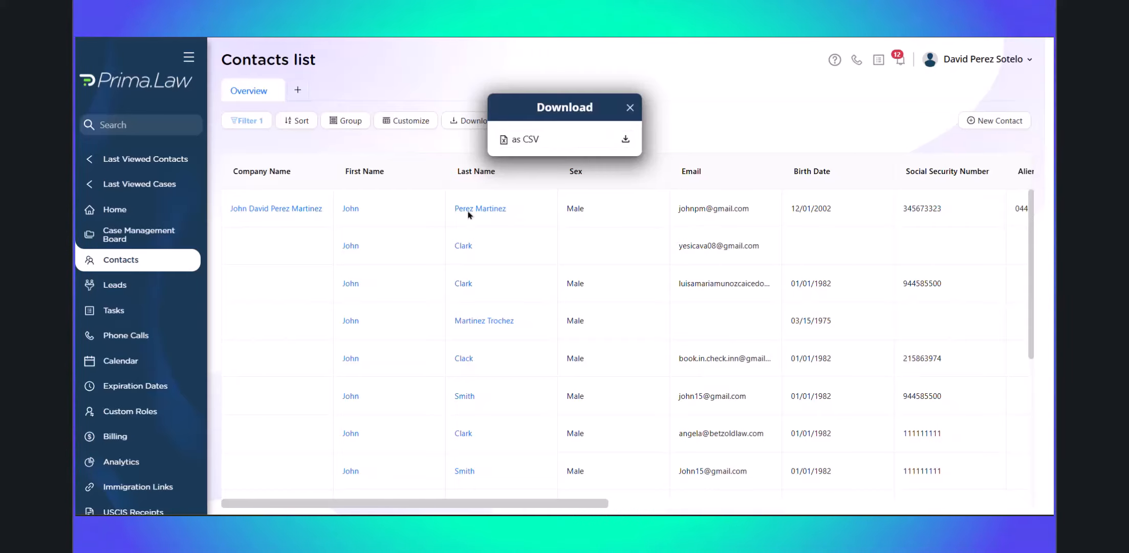
left_click(630, 108)
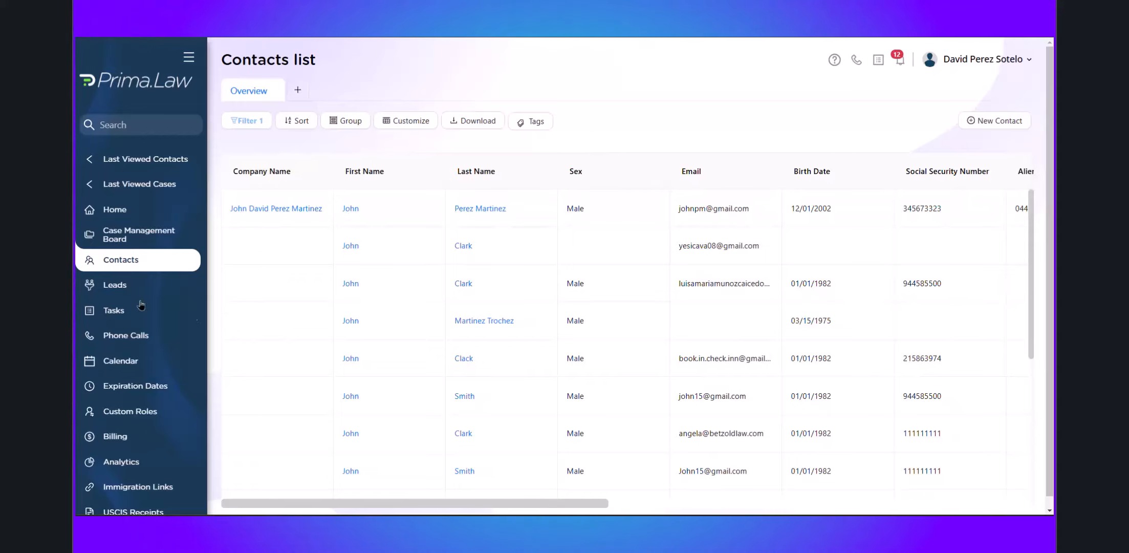
Open the Tasks list and look at its filter, sort and group options without changing them
left_click(125, 318)
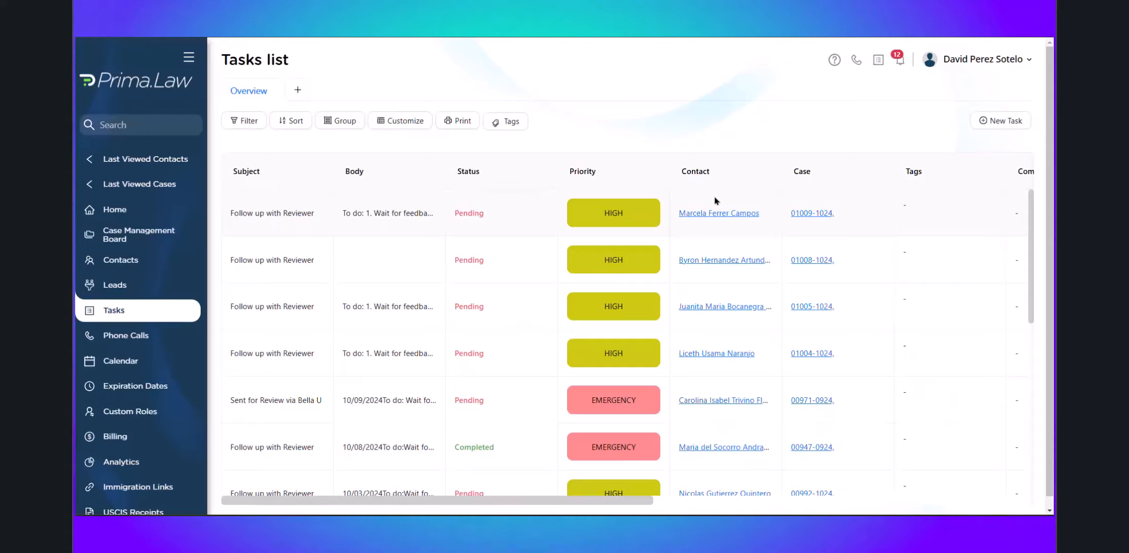
left_click(251, 128)
left_click(848, 108)
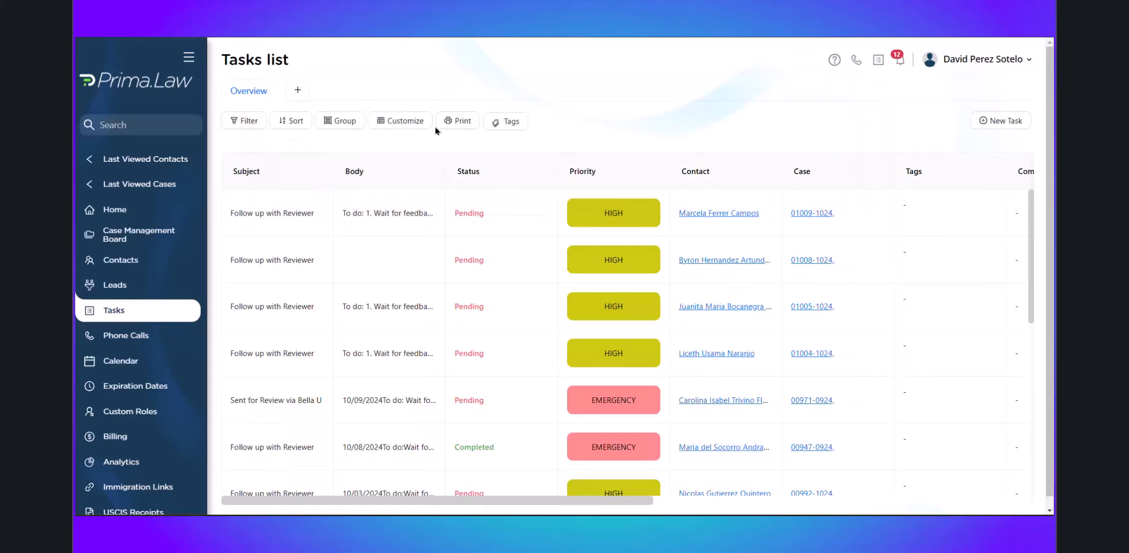
left_click(300, 121)
left_click(749, 108)
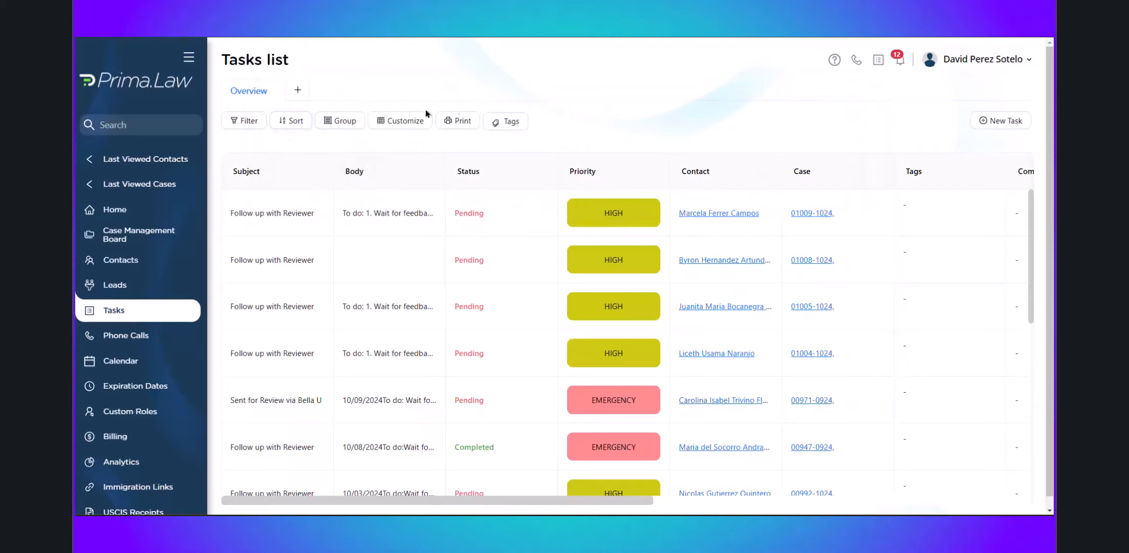
left_click(346, 121)
left_click(633, 108)
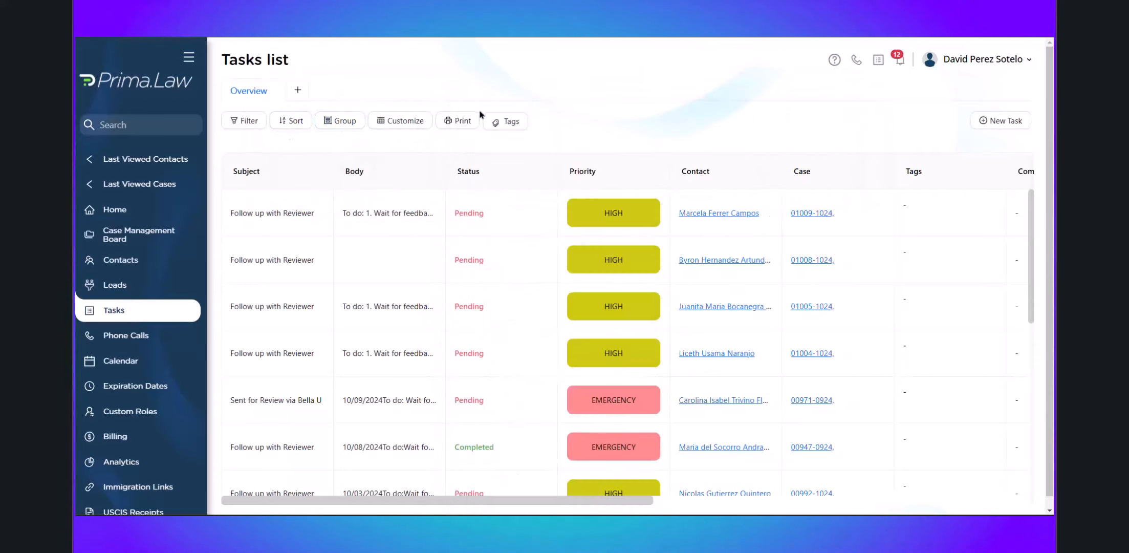
Review the columns that can be shown or hidden in the Tasks list, leaving them all enabled
left_click(394, 125)
scroll(538, 245, "down", 3)
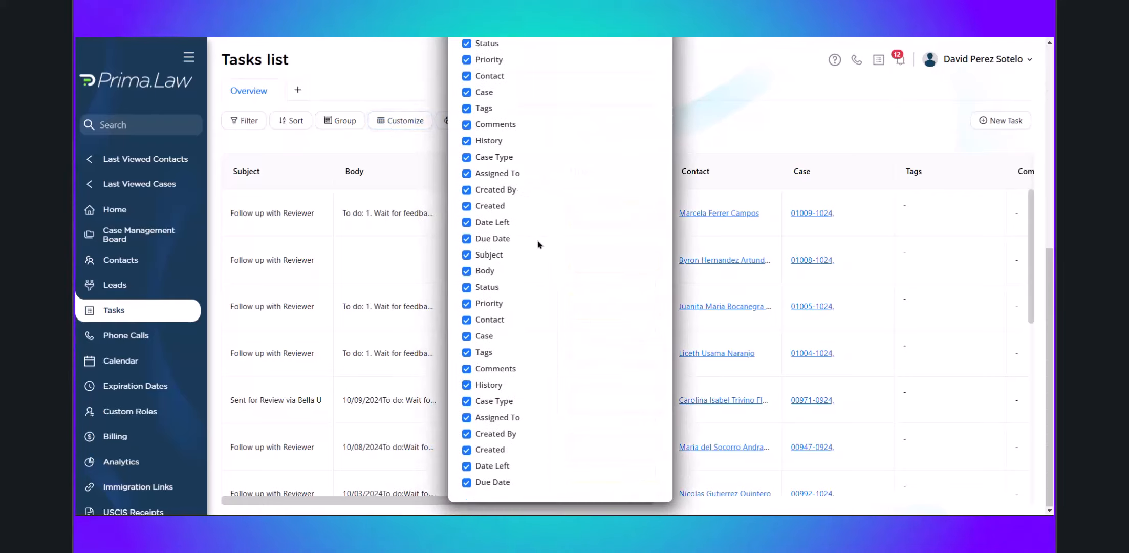
scroll(546, 359, "up", 3)
left_click(657, 112)
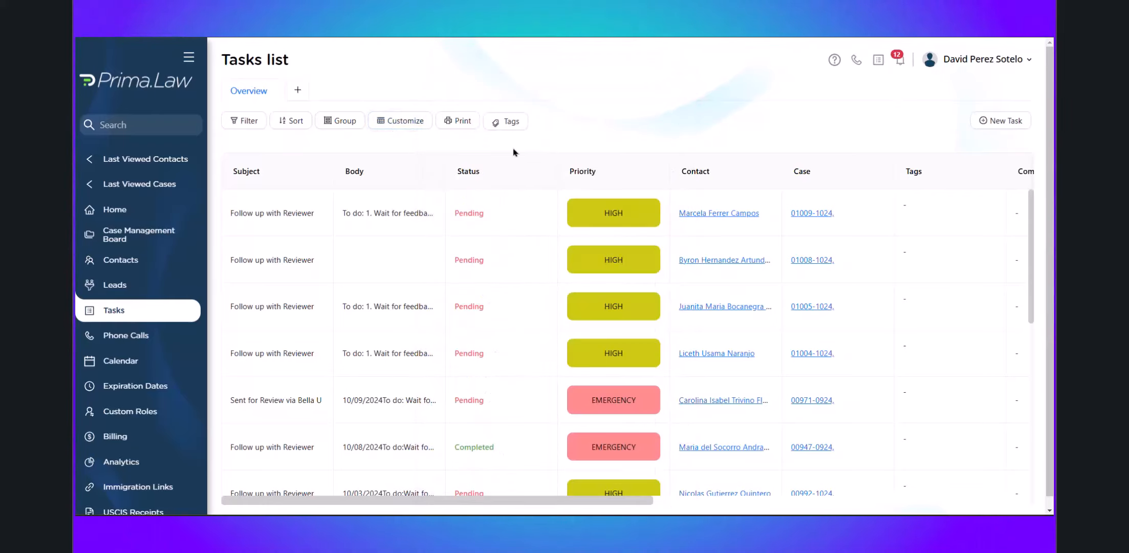